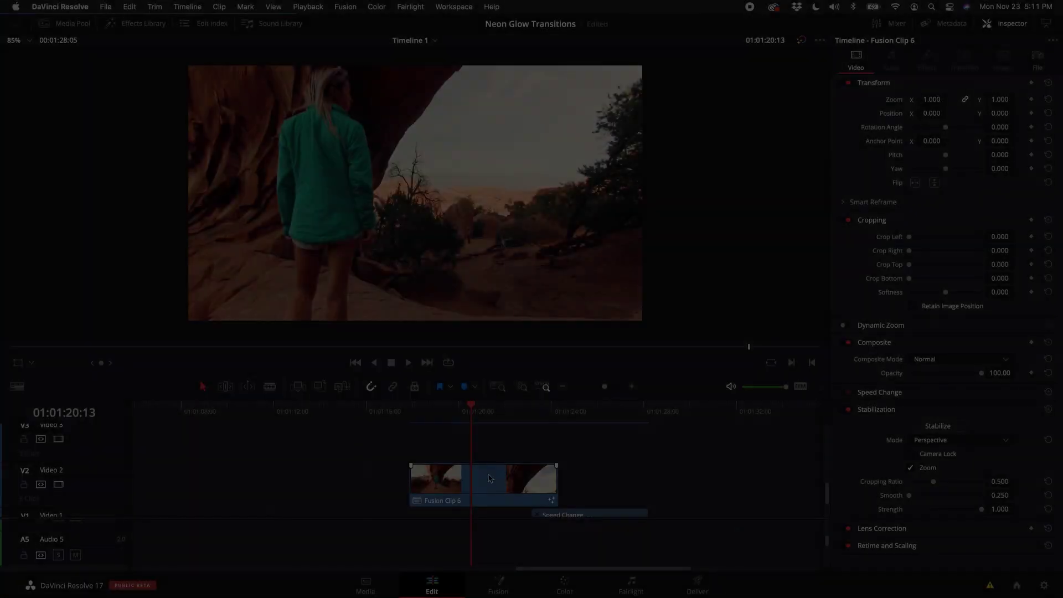
pyautogui.scroll(-1, 586, 475)
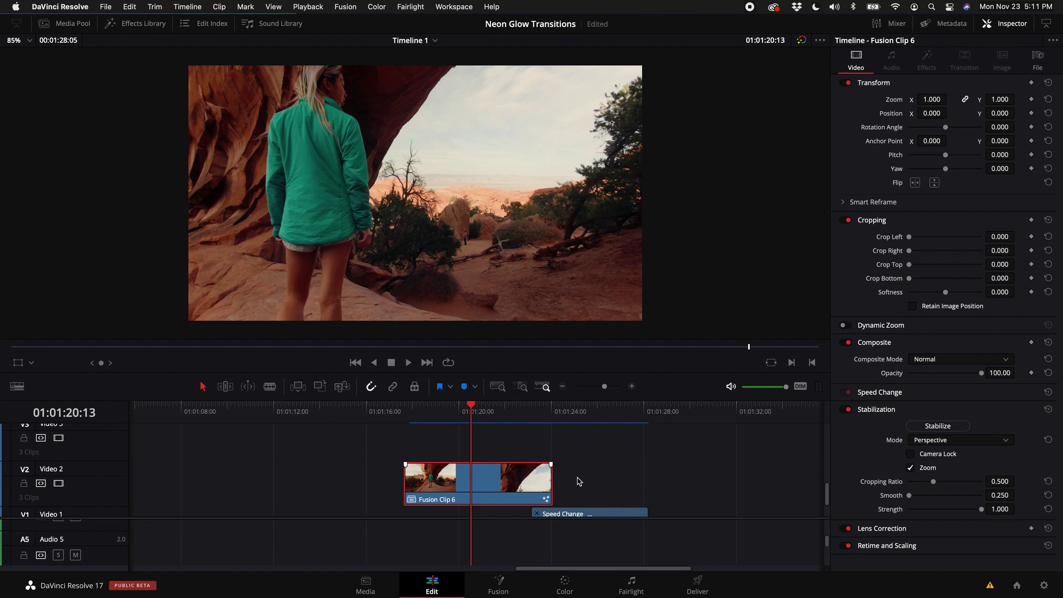
pyautogui.scroll(-5, 570, 476)
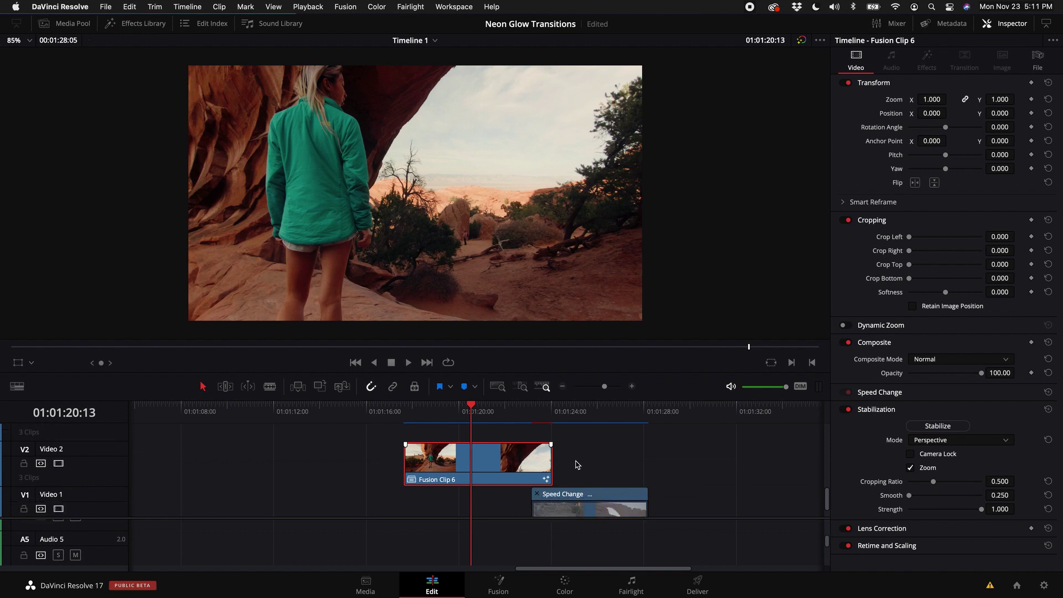
pyautogui.click(566, 409)
pyautogui.moveTo(566, 409); pyautogui.dragTo(474, 409)
pyautogui.scroll(3, 472, 450)
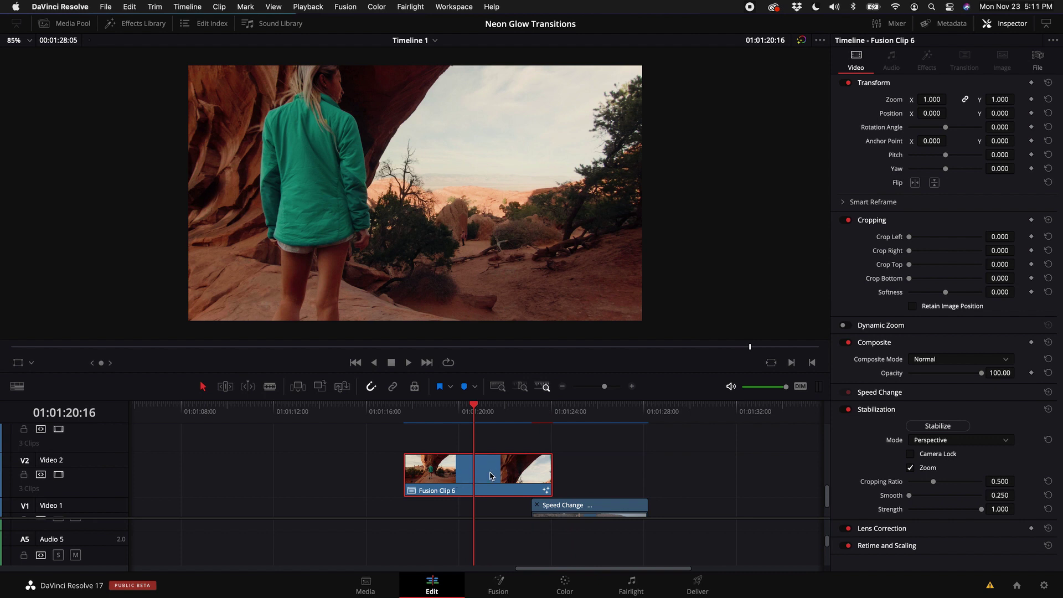
pyautogui.scroll(-4, 554, 476)
pyautogui.click(587, 410)
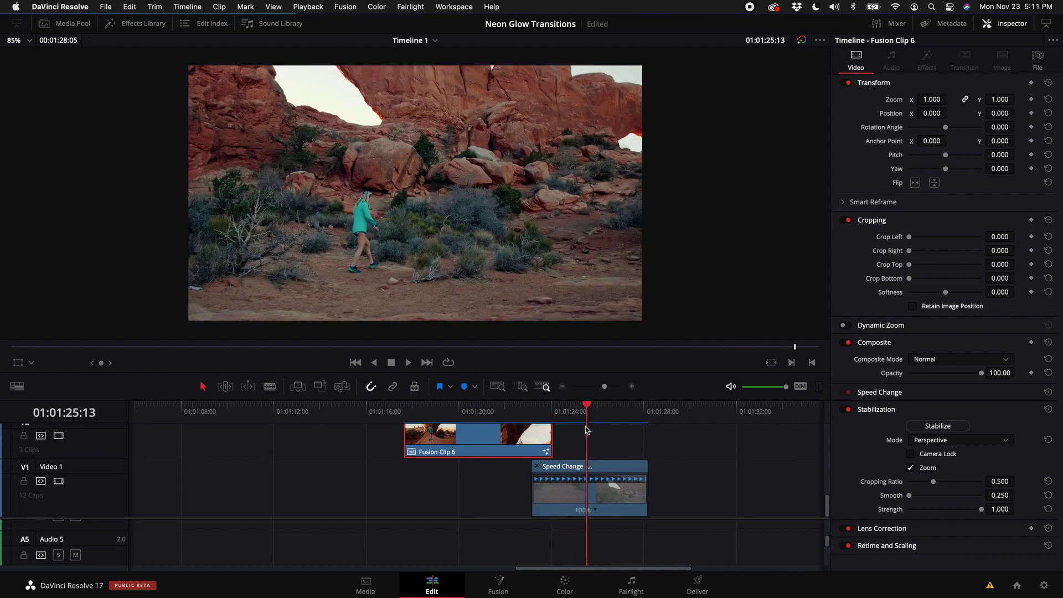
pyautogui.click(587, 493)
pyautogui.rightClick(581, 482)
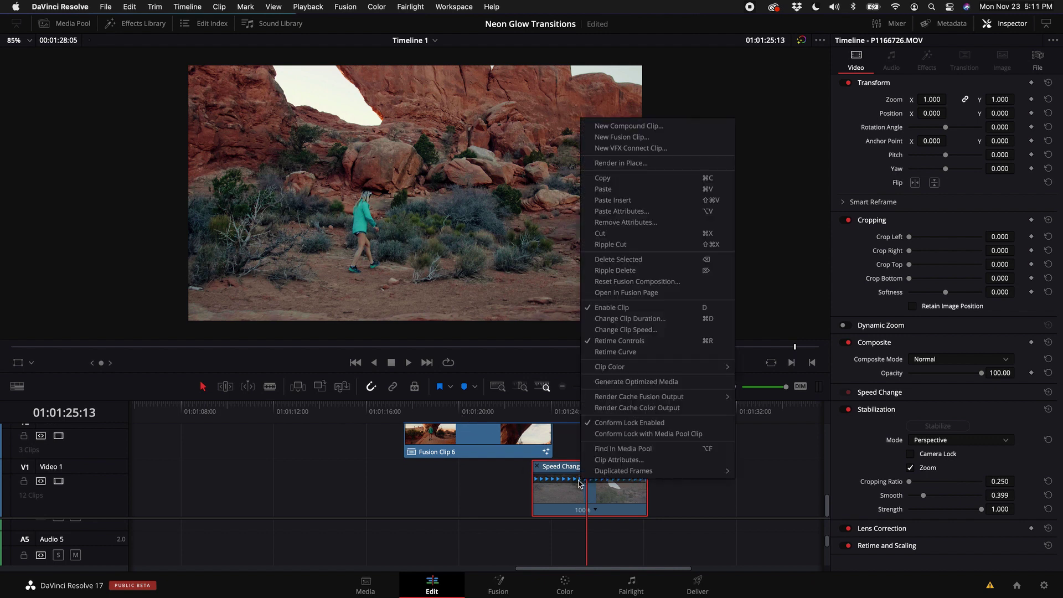
pyautogui.click(490, 428)
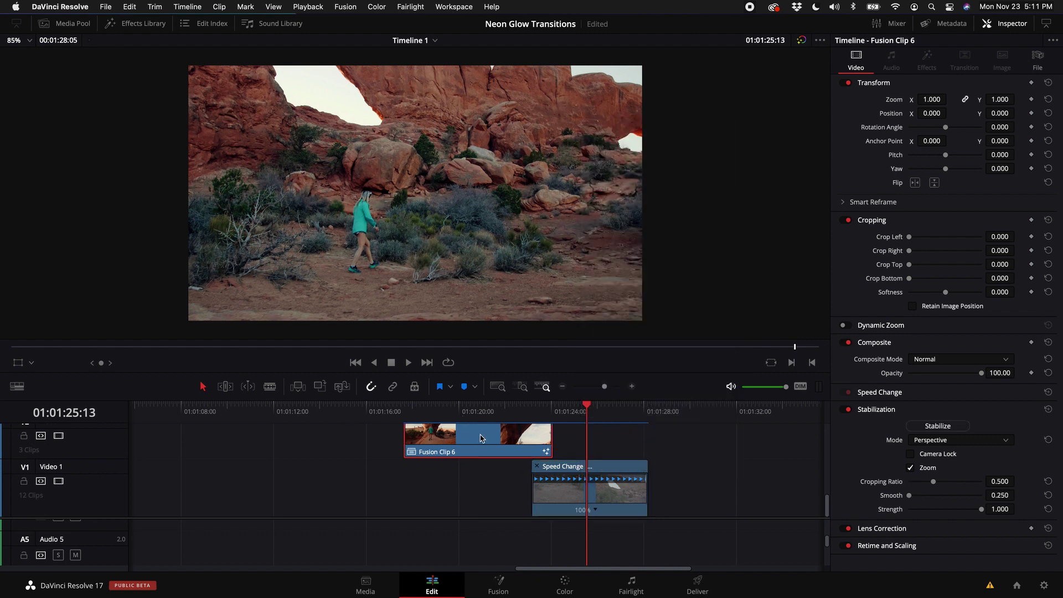
pyautogui.click(478, 411)
pyautogui.scroll(4, 465, 455)
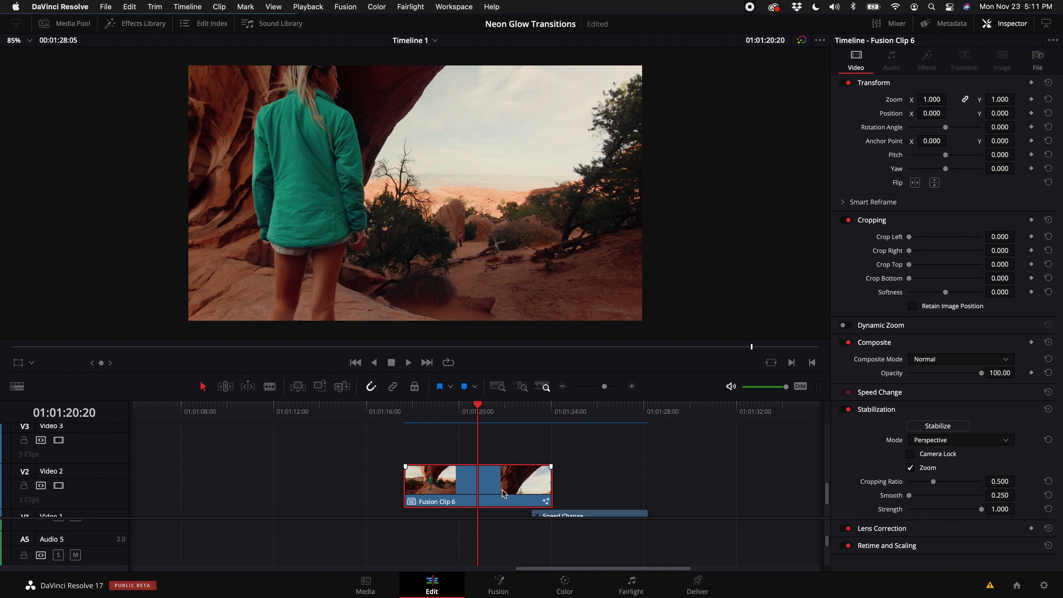
pyautogui.moveTo(471, 411); pyautogui.dragTo(479, 471)
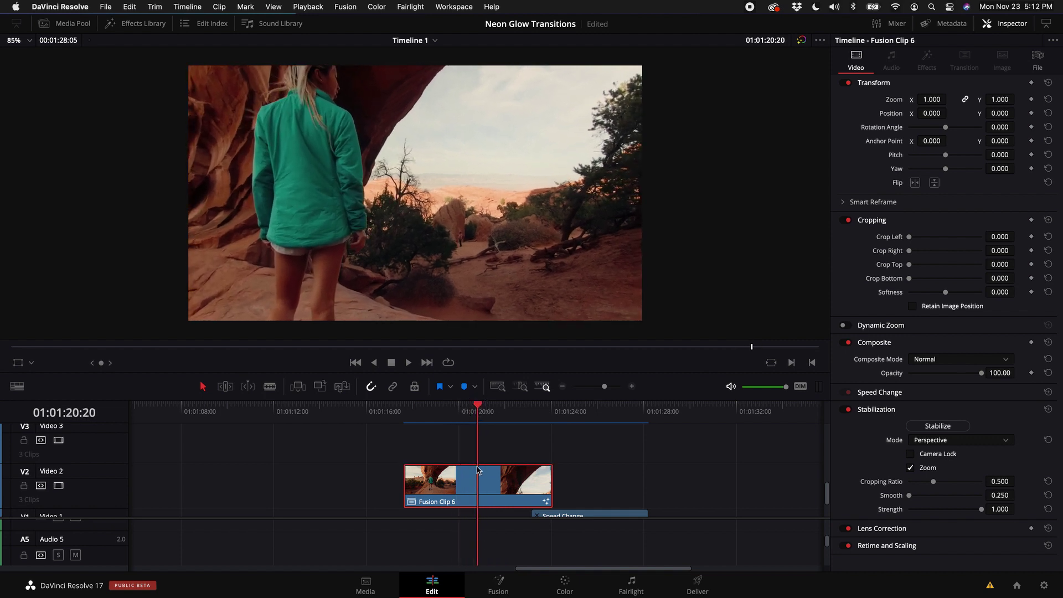
# Open Fusion Clip 6 at about frame 128 and attach an inverted Polygon mask to MediaIn1.
pyautogui.click(498, 586)
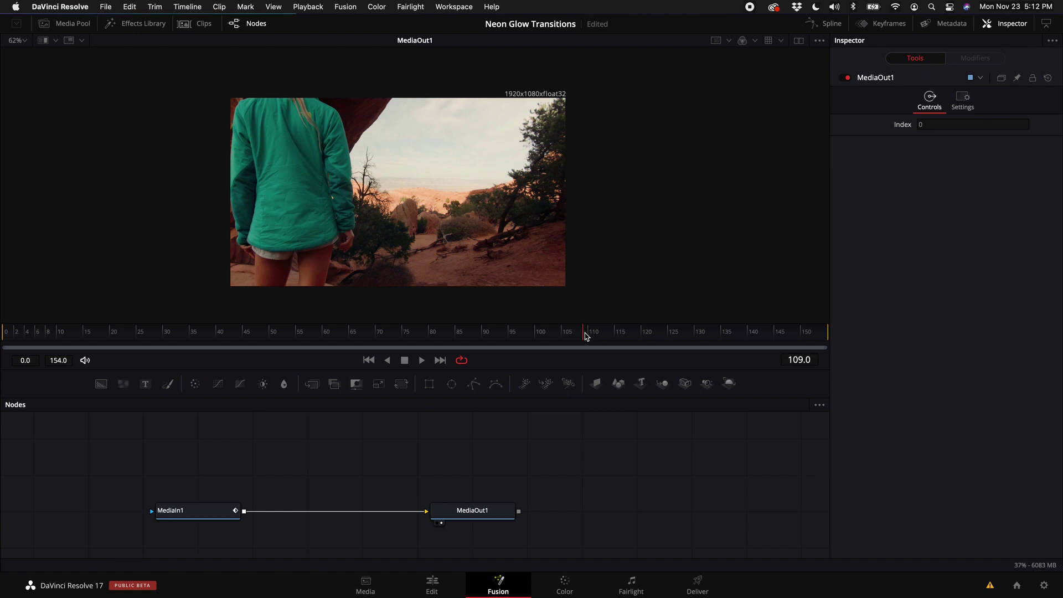
pyautogui.moveTo(586, 337); pyautogui.dragTo(685, 339)
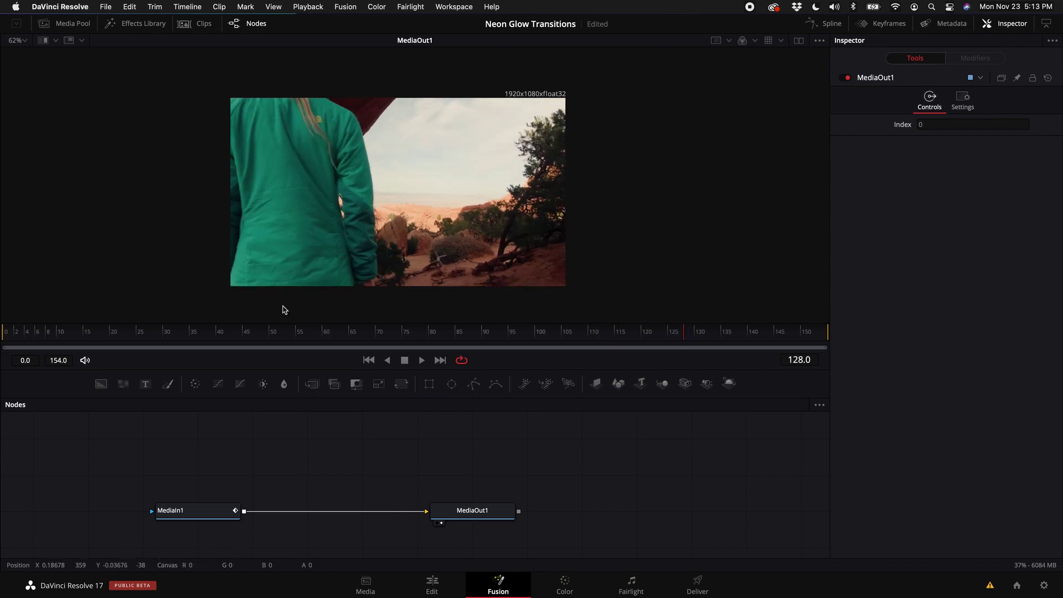
pyautogui.click(204, 513)
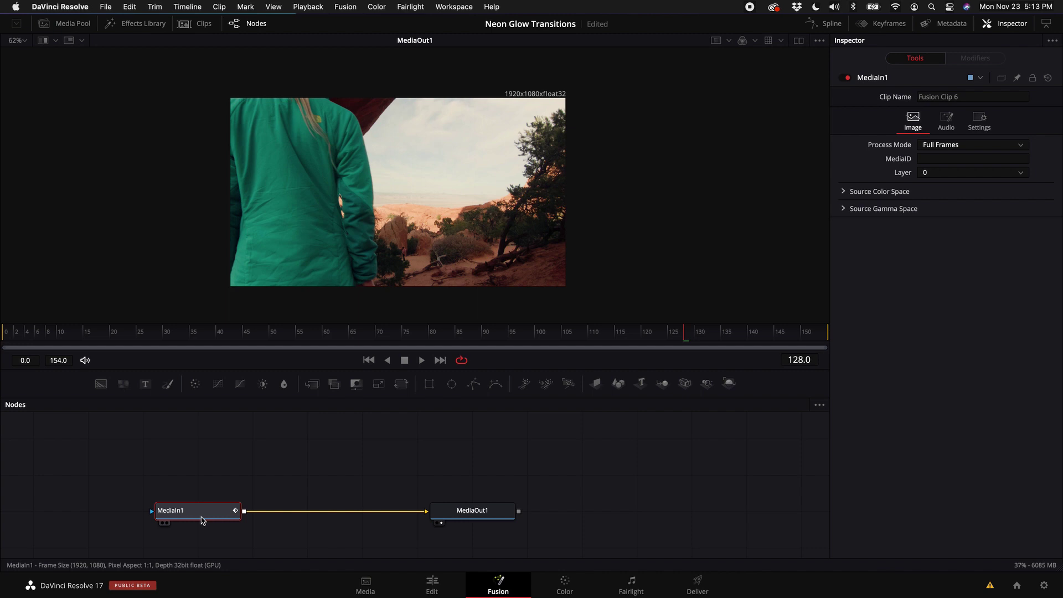
pyautogui.click(475, 385)
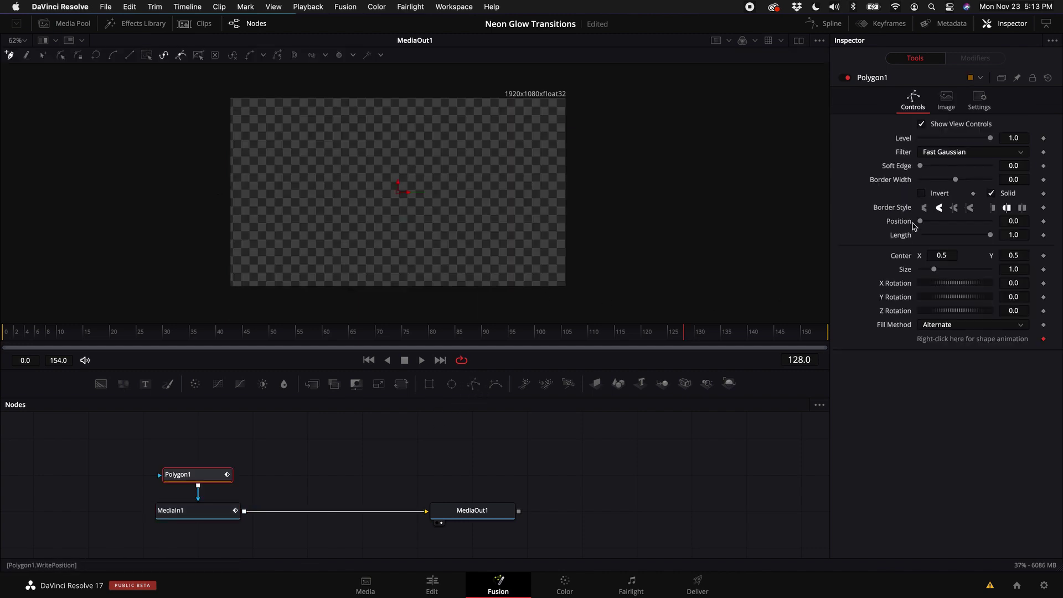
pyautogui.click(922, 193)
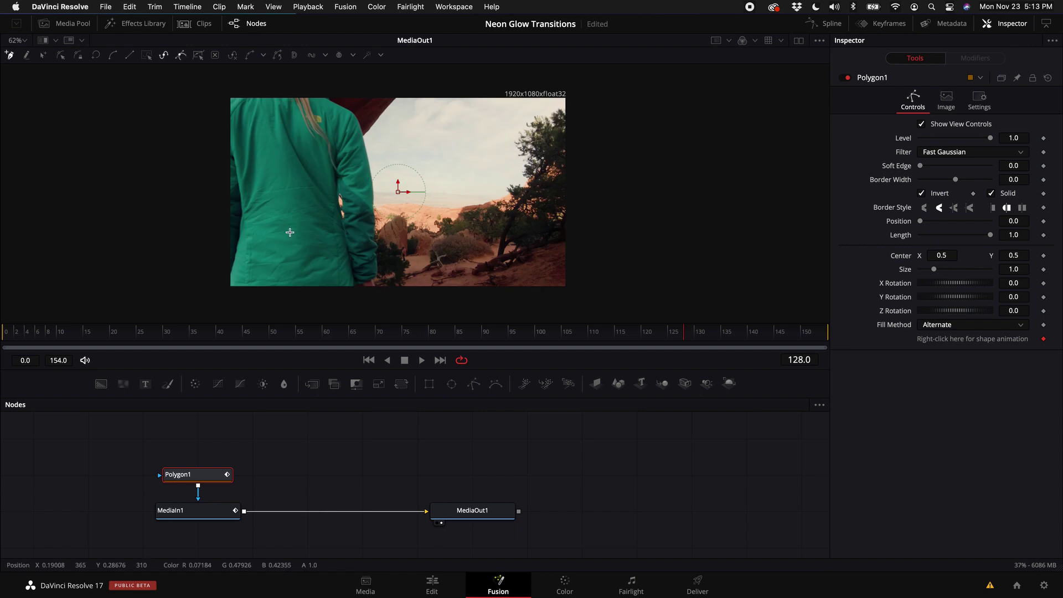
# One frame later, draw a closed five-point polygon just outside the image's top-left.
pyautogui.scroll(3, 304, 185)
pyautogui.press('Right')
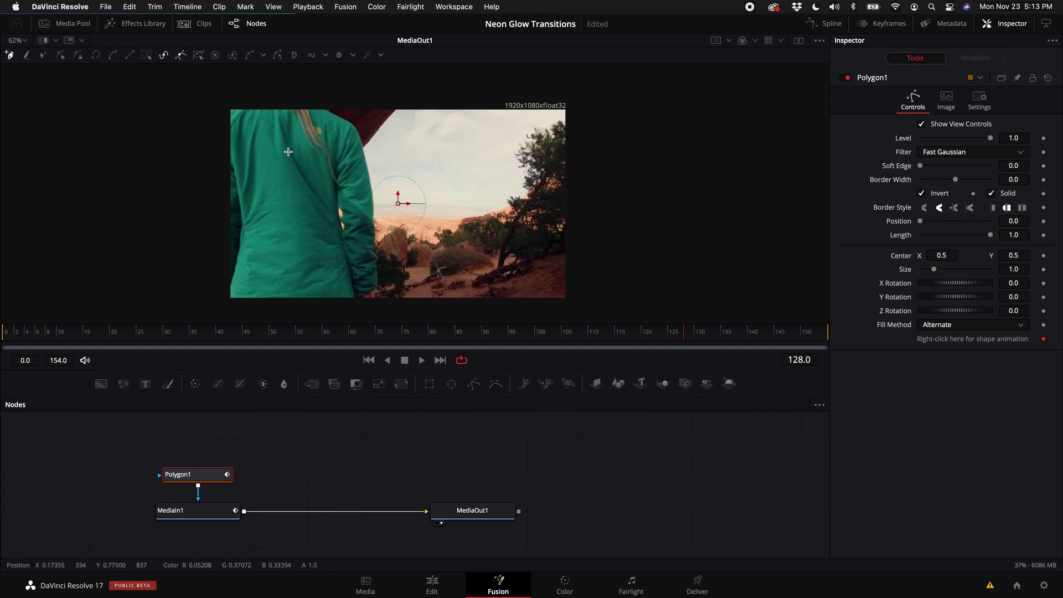
pyautogui.scroll(2, 241, 145)
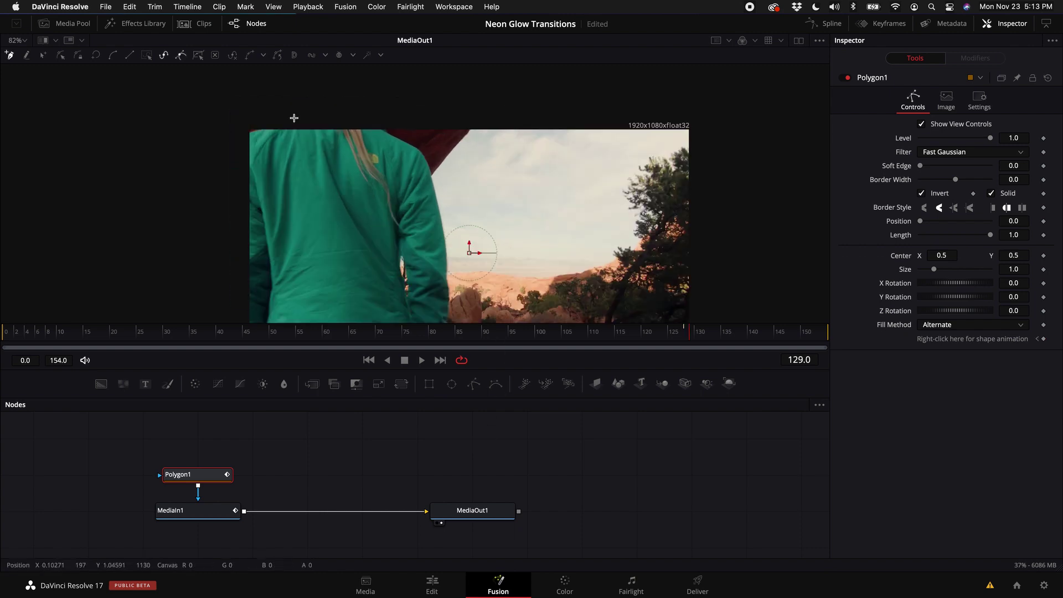
pyautogui.click(208, 134)
pyautogui.click(212, 96)
pyautogui.click(294, 100)
pyautogui.click(302, 118)
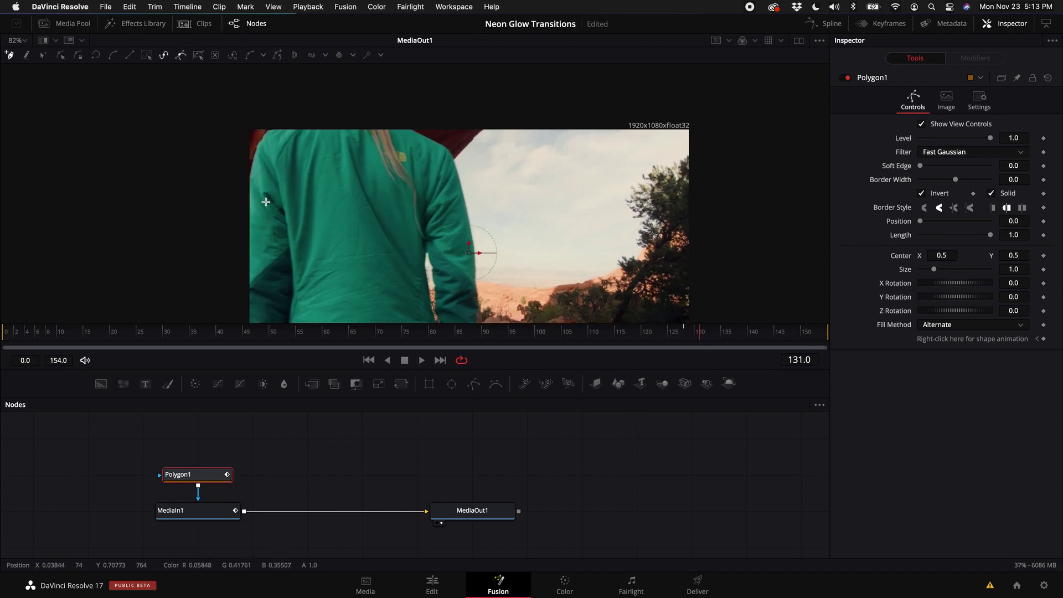
pyautogui.click(242, 138)
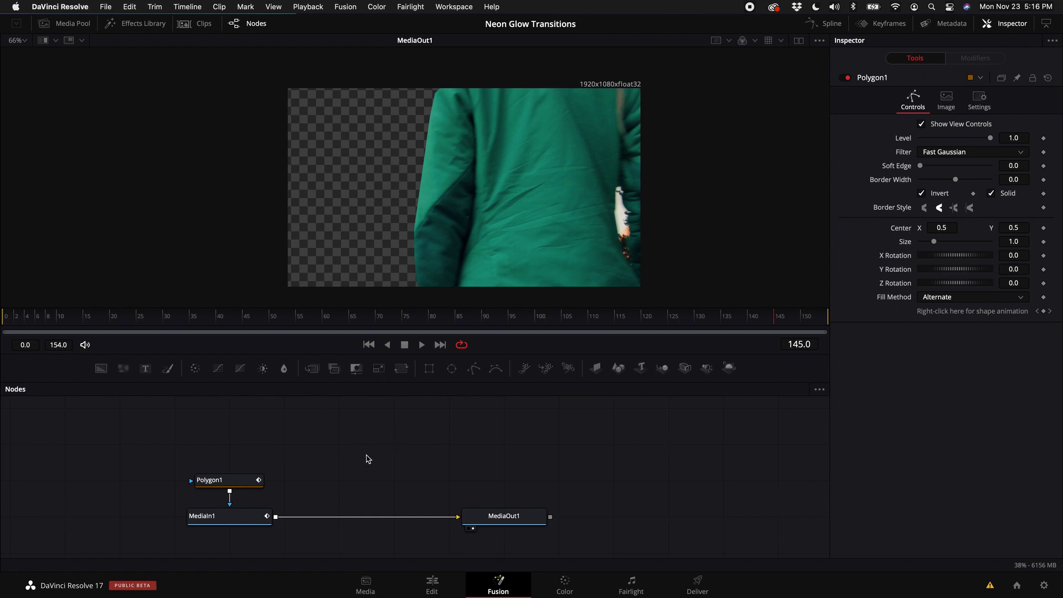
# Add a Background node and make its colour fully transparent.
pyautogui.hotkey('shift', 'space')
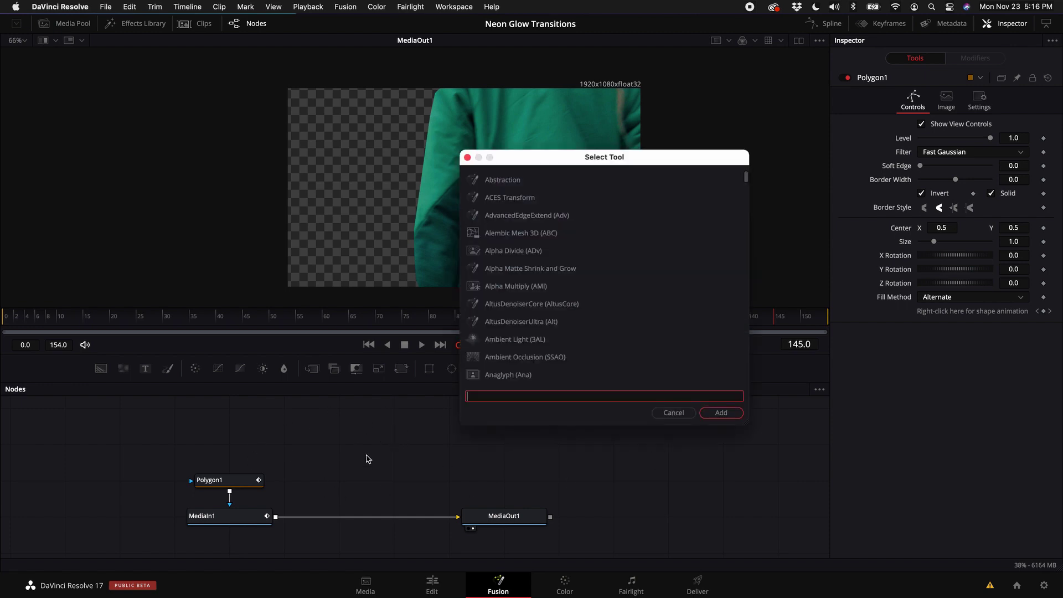
pyautogui.write('back')
pyautogui.press('Return')
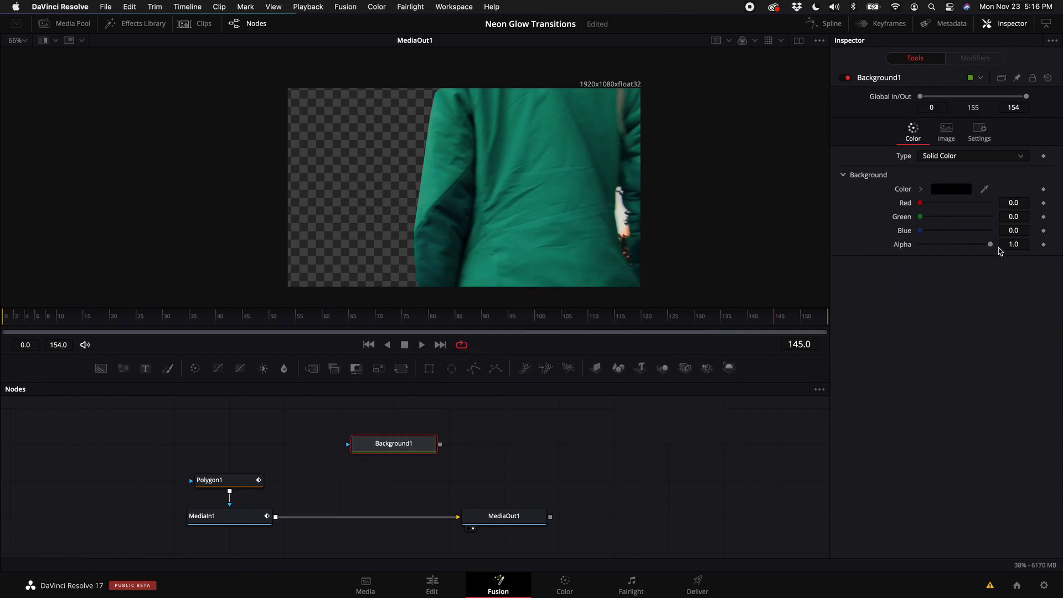
pyautogui.moveTo(991, 244); pyautogui.dragTo(897, 250)
# Add a Paint node after Background1 and place it directly below.
pyautogui.click(377, 436)
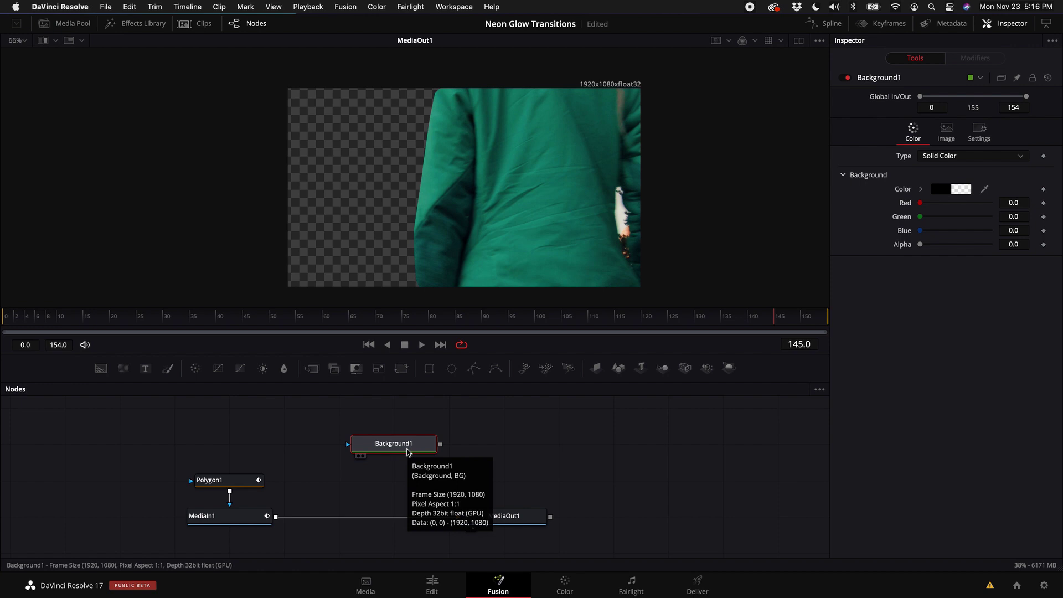
pyautogui.hotkey('shift', 'space')
pyautogui.write('paint')
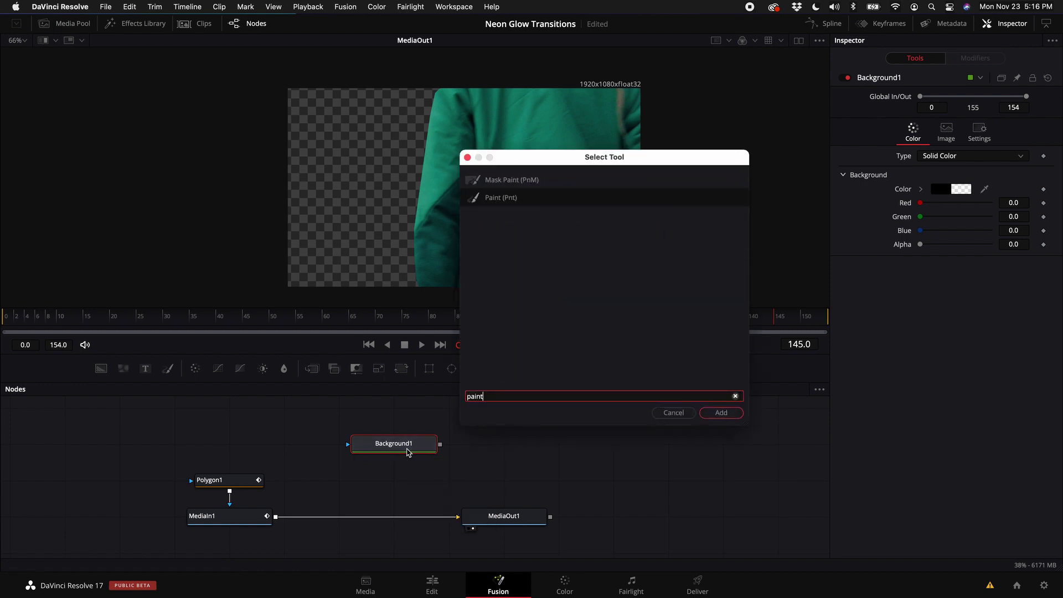
pyautogui.press('Return')
pyautogui.moveTo(488, 446); pyautogui.dragTo(394, 472)
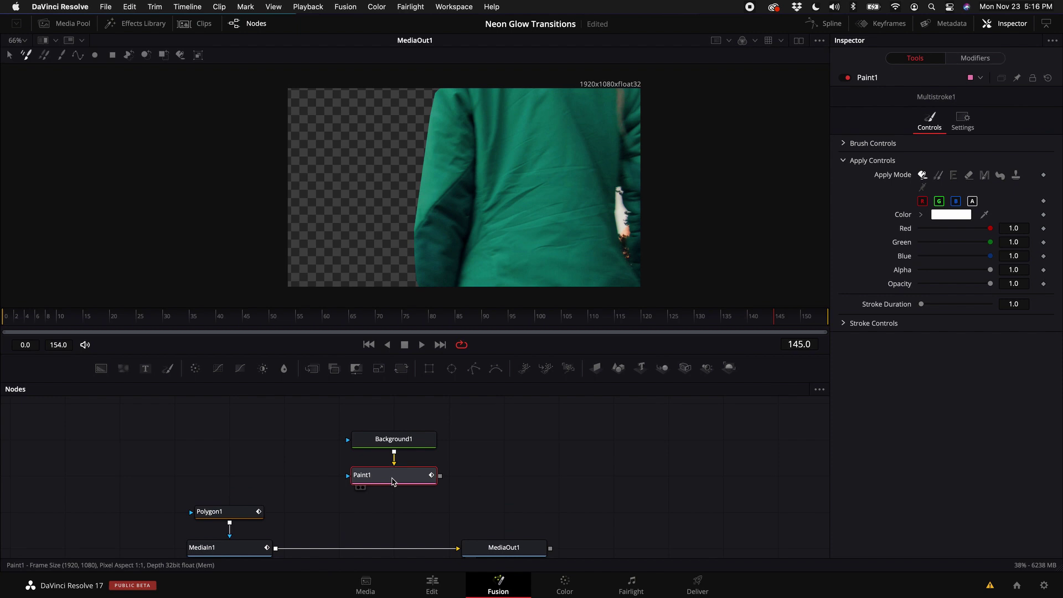
# Add a Soft Glow node under Paint1.
pyautogui.hotkey('shift', 'space')
pyautogui.press('BackSpace')
pyautogui.write('trac')
pyautogui.press('Escape')
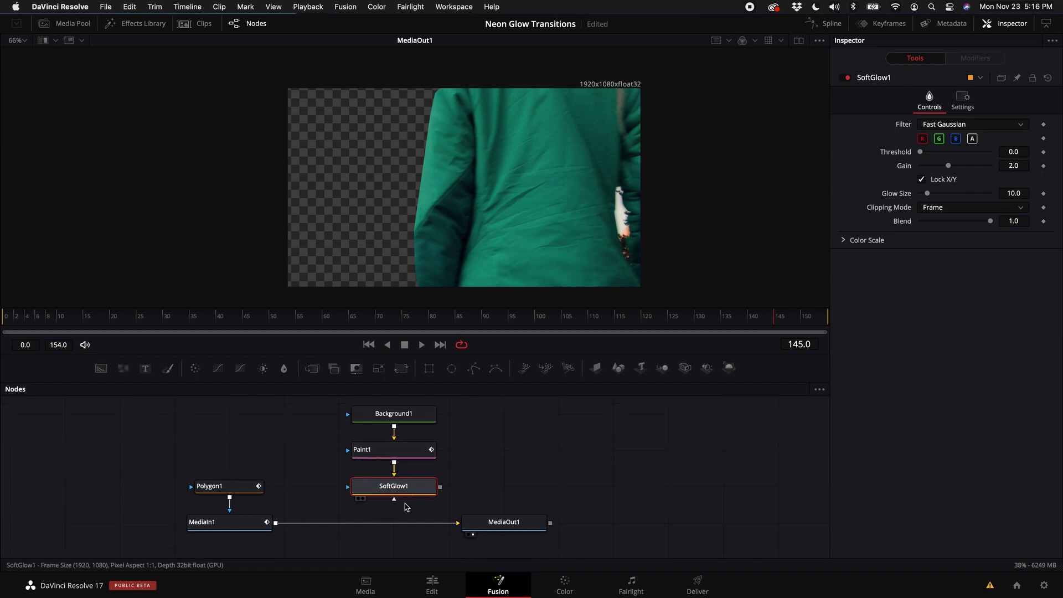
pyautogui.scroll(-1, 370, 543)
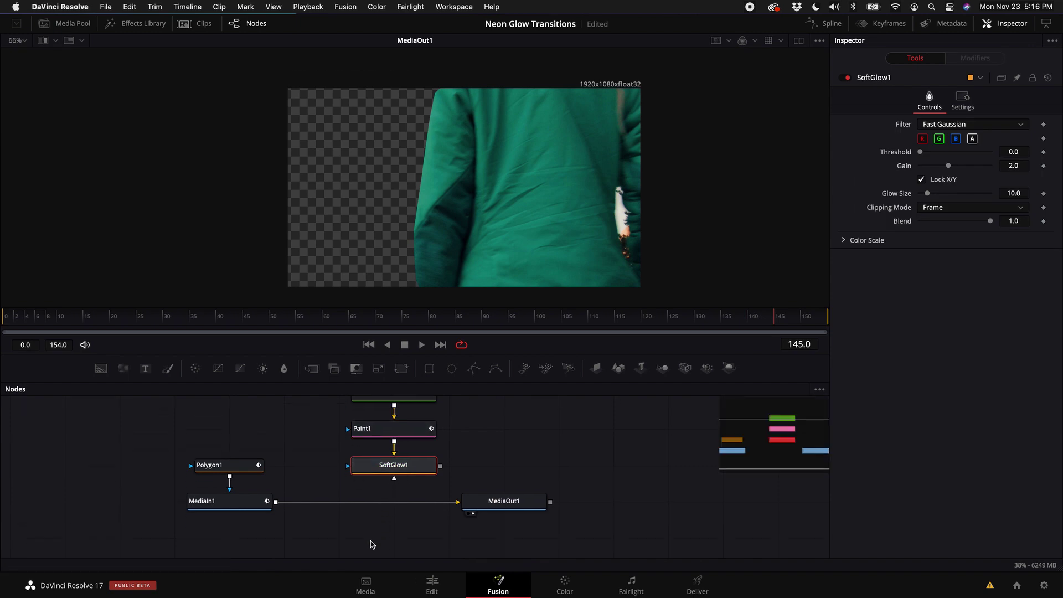
# Insert a Merge node between MediaIn1 and MediaOut1.
pyautogui.click(245, 508)
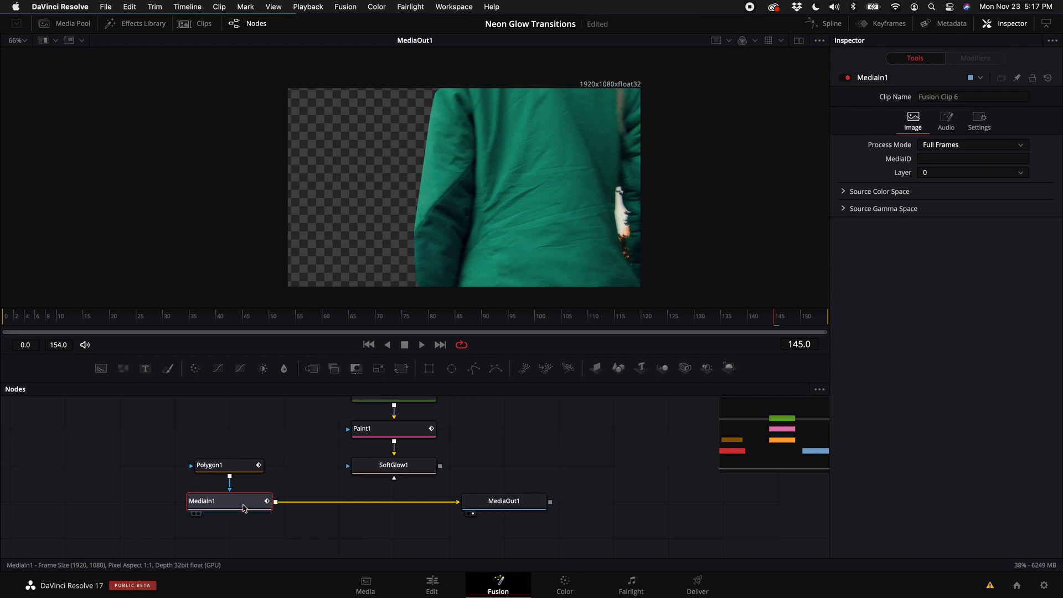
pyautogui.hotkey('shift', 'space')
pyautogui.write('soft')
pyautogui.press('BackSpace')
pyautogui.press('BackSpace')
pyautogui.press('BackSpace')
pyautogui.press('BackSpace')
pyautogui.write('merge')
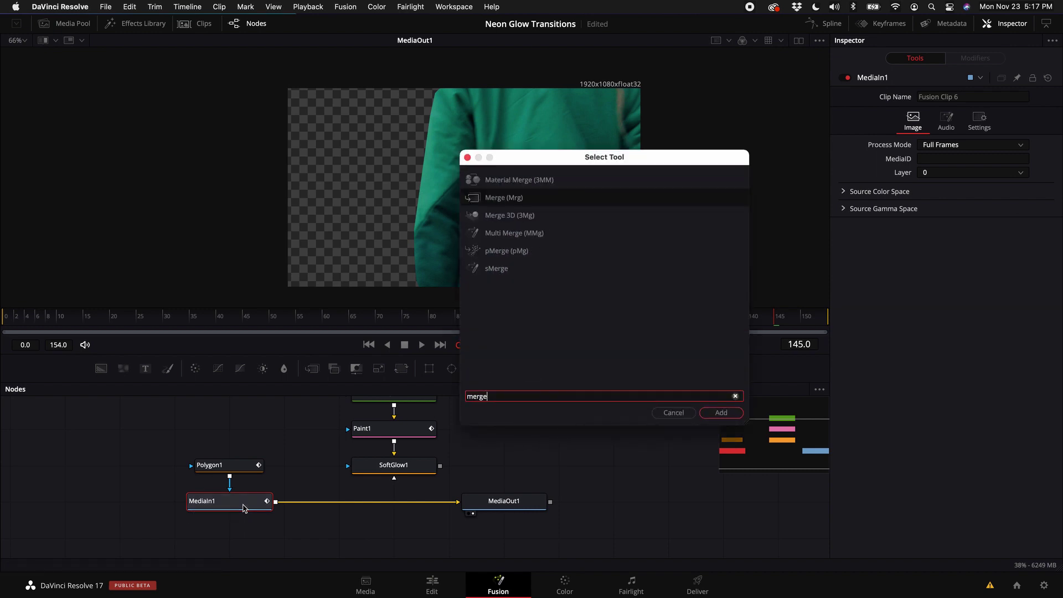
pyautogui.press('Return')
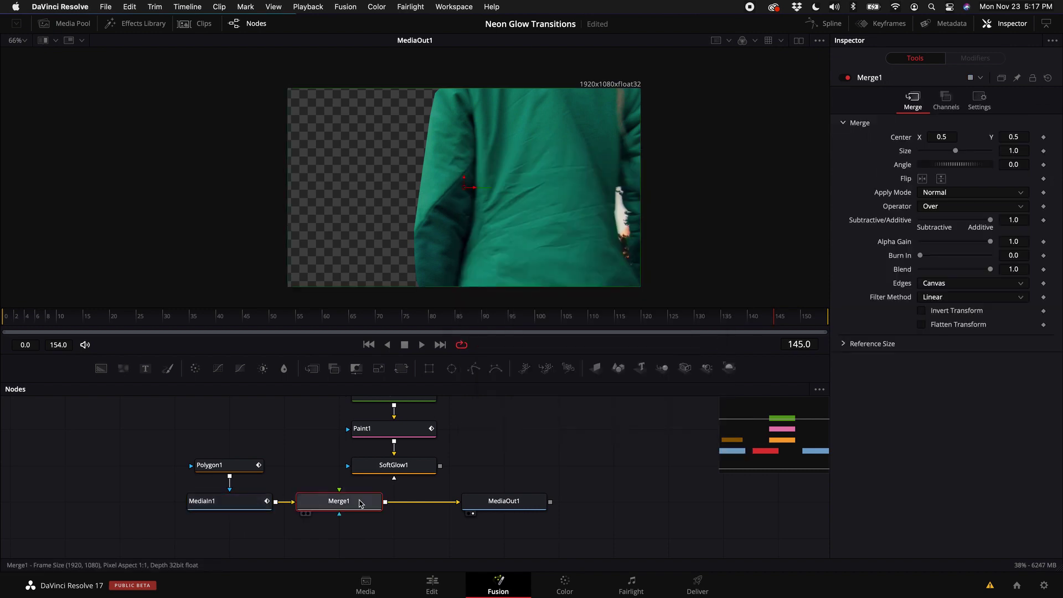
# Wire SoftGlow1 into Merge1's foreground and select Paint1 to show its paint tools.
pyautogui.scroll(1, 441, 472)
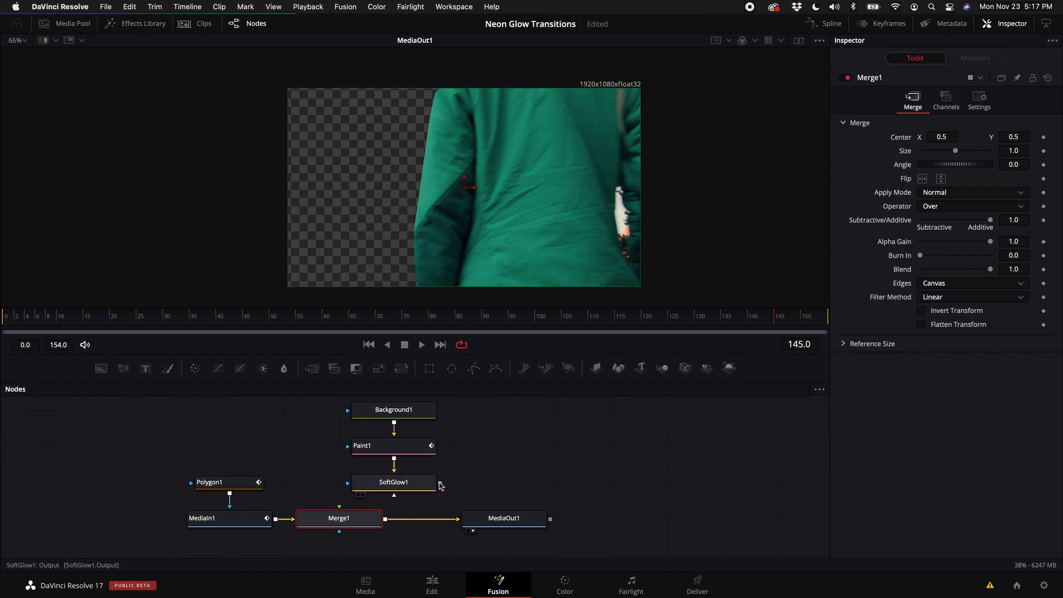
pyautogui.moveTo(440, 484); pyautogui.dragTo(339, 506)
pyautogui.scroll(2, 391, 482)
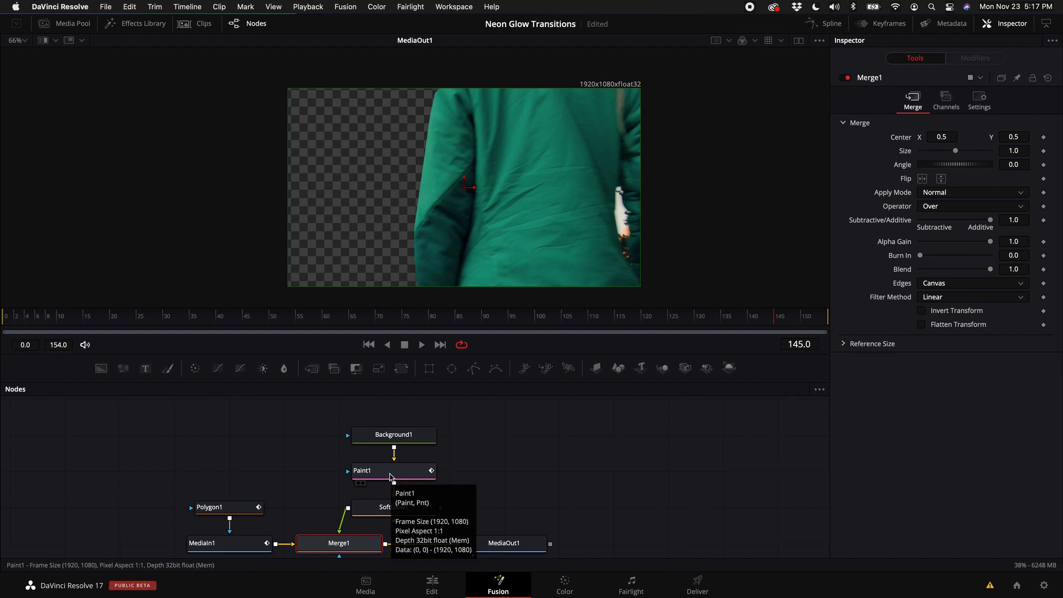
pyautogui.click(391, 476)
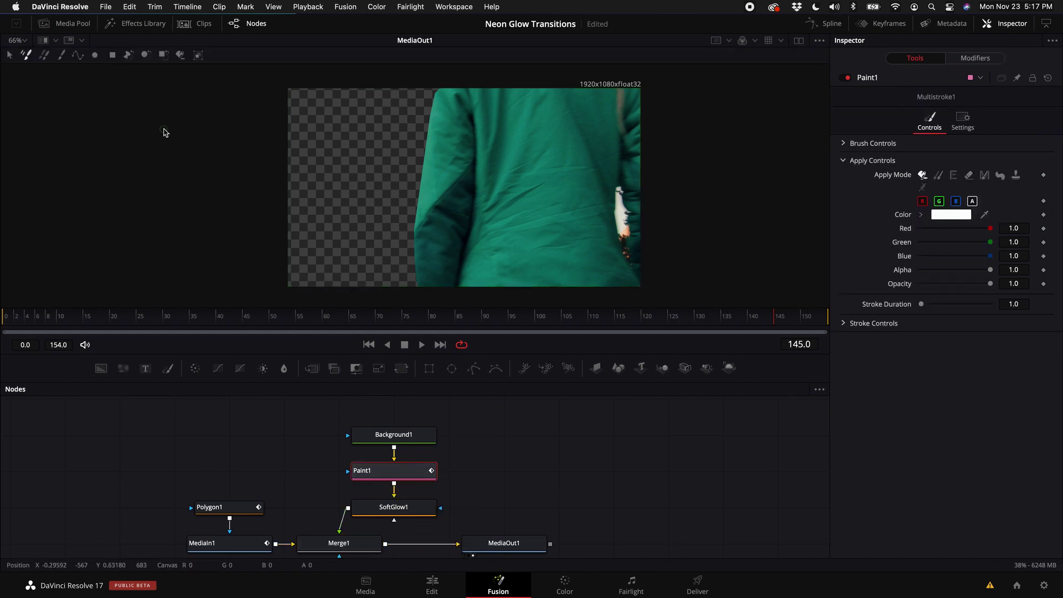
# Draw a two-point polyline stroke from the upper left to the jacket's edge.
pyautogui.click(79, 55)
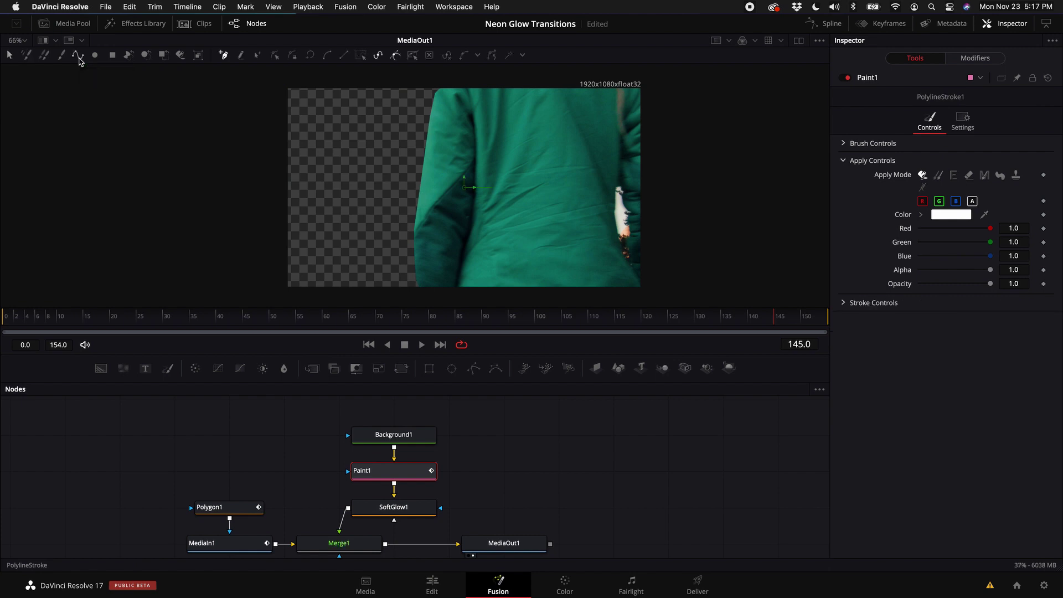
pyautogui.click(342, 137)
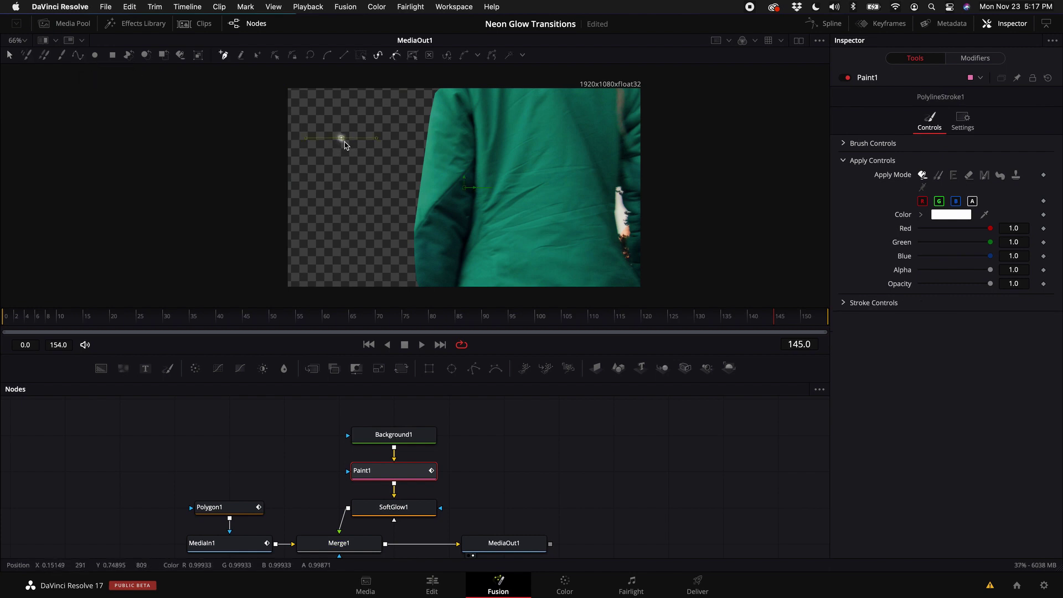
pyautogui.click(413, 239)
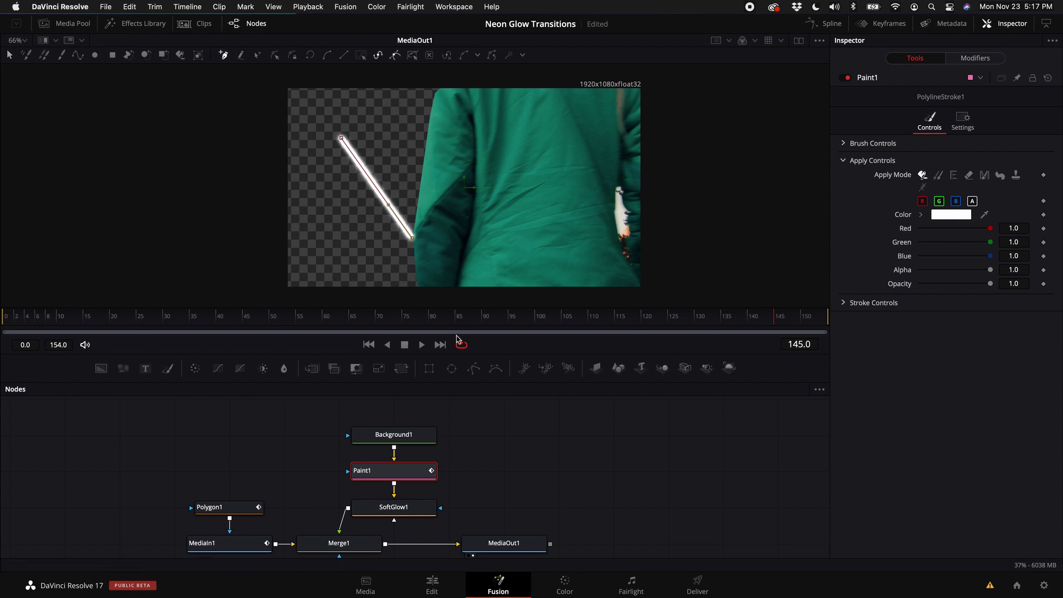
pyautogui.click(407, 477)
# Connect the stroke's shape animation to Polygon1's Polyline.
pyautogui.click(845, 304)
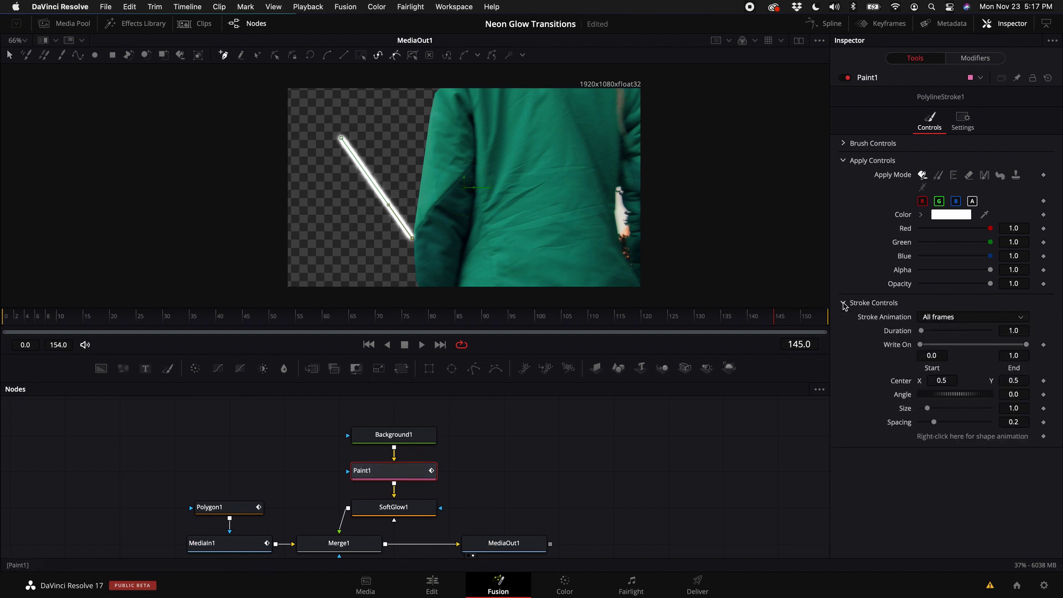
pyautogui.rightClick(989, 441)
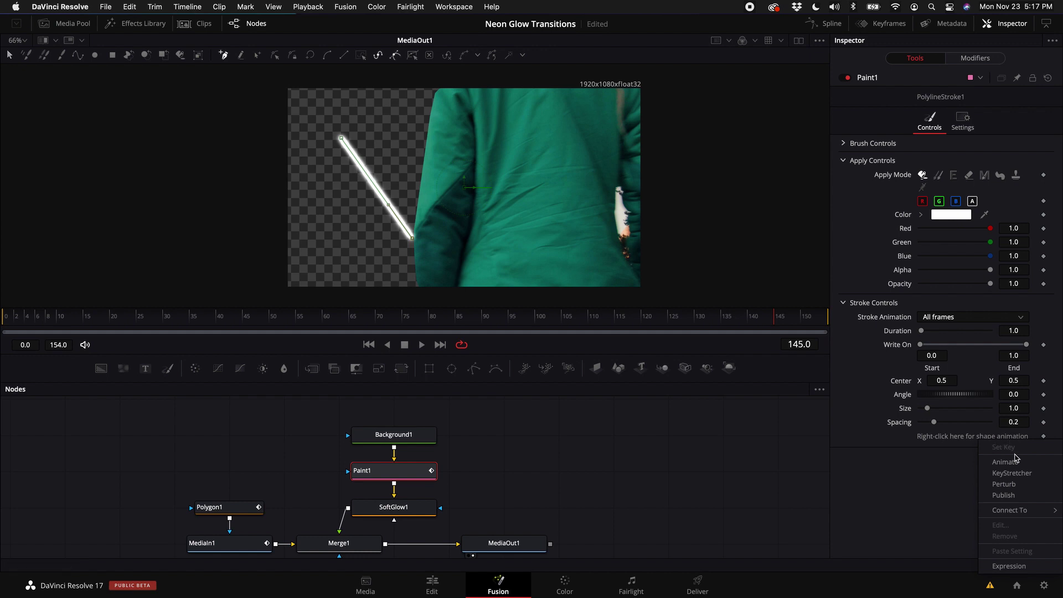
pyautogui.moveTo(1015, 514)
pyautogui.moveTo(951, 516)
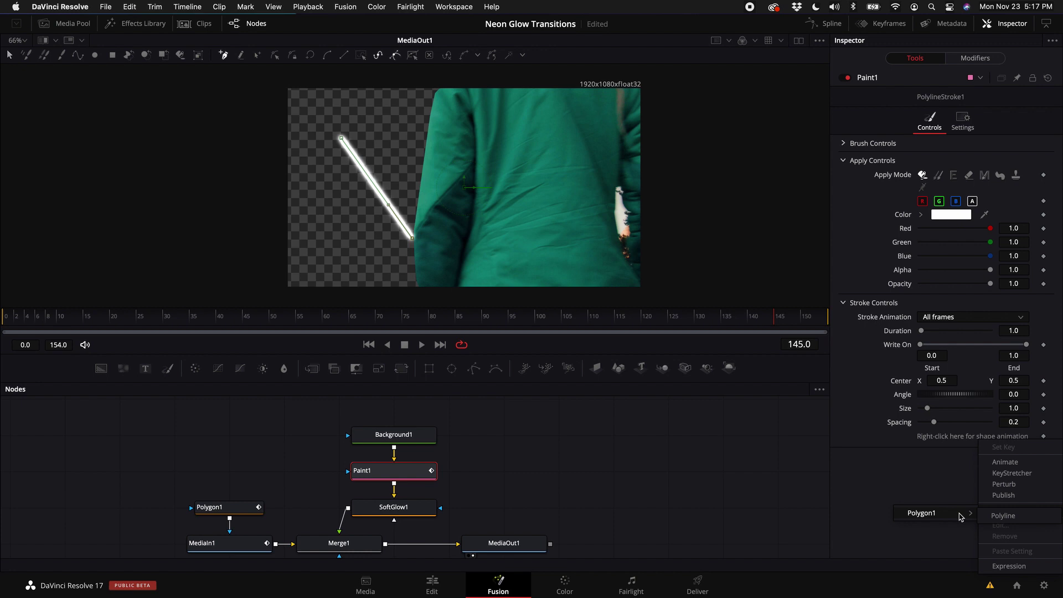
pyautogui.click(1004, 516)
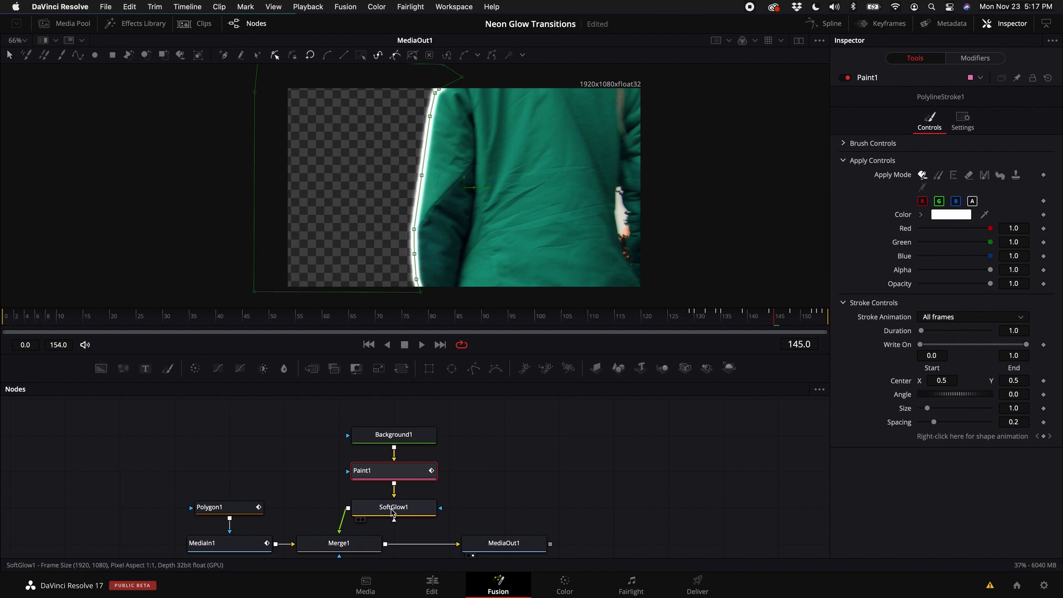
# Tint SoftGlow1 blue with Color Scale Red 0, Green 0.535, Blue 1.228.
pyautogui.click(392, 512)
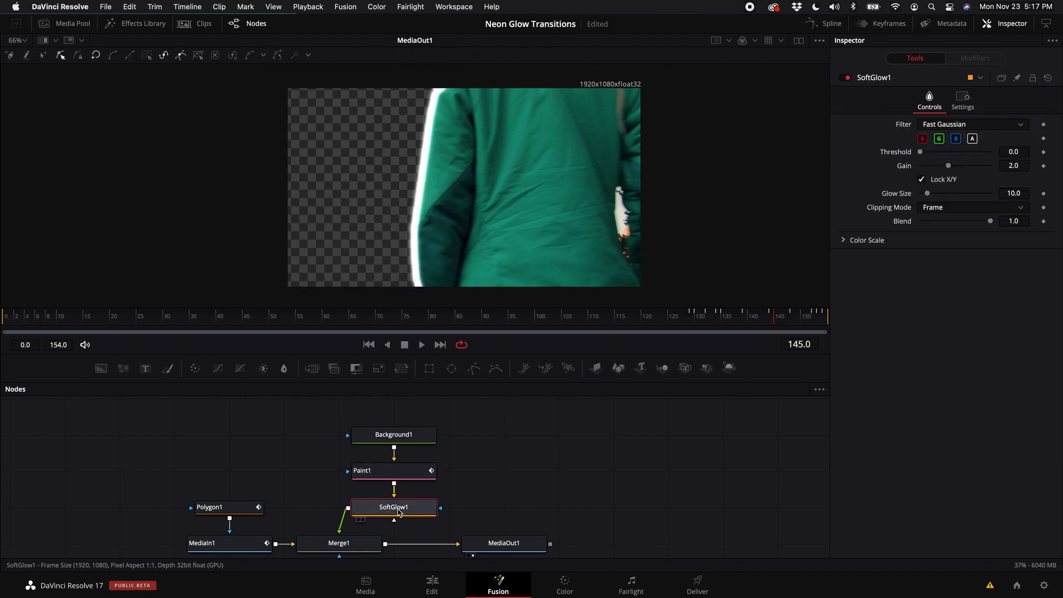
pyautogui.click(844, 241)
pyautogui.moveTo(957, 255); pyautogui.dragTo(918, 261)
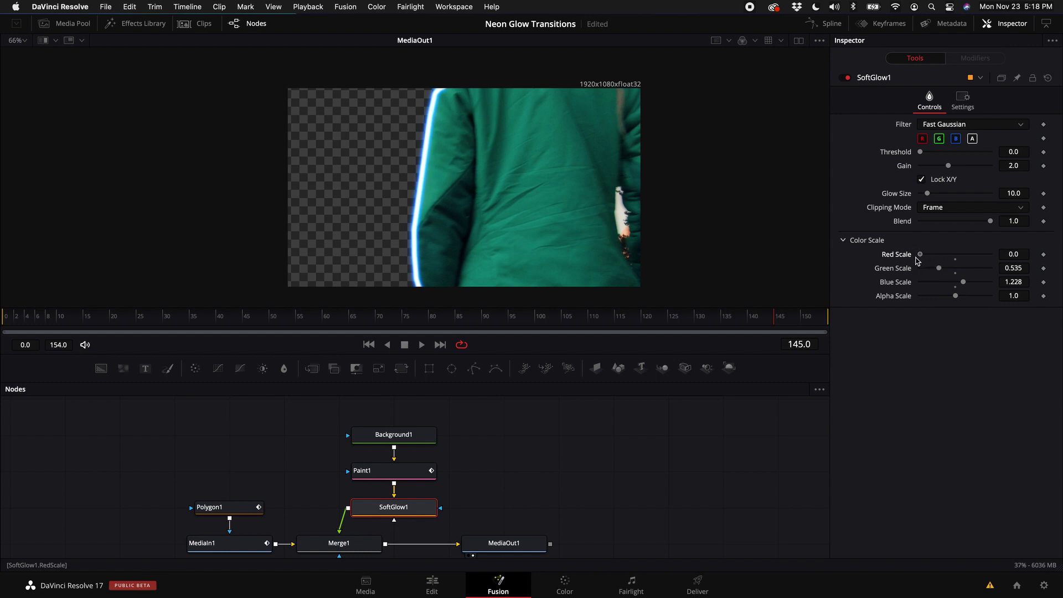
# Set Paint1's brush size to 0.0315.
pyautogui.click(408, 473)
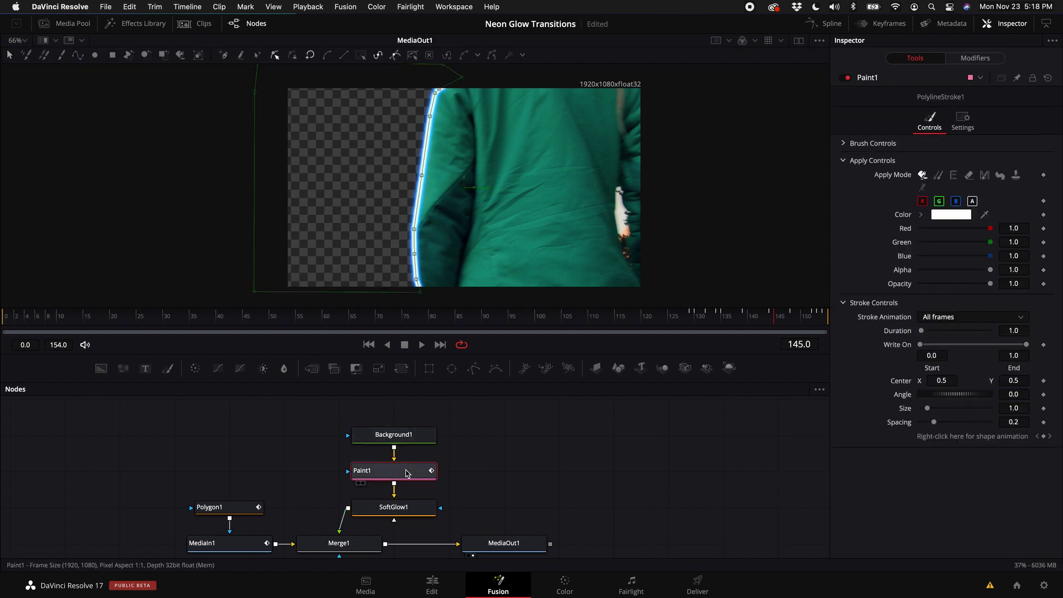
pyautogui.click(870, 143)
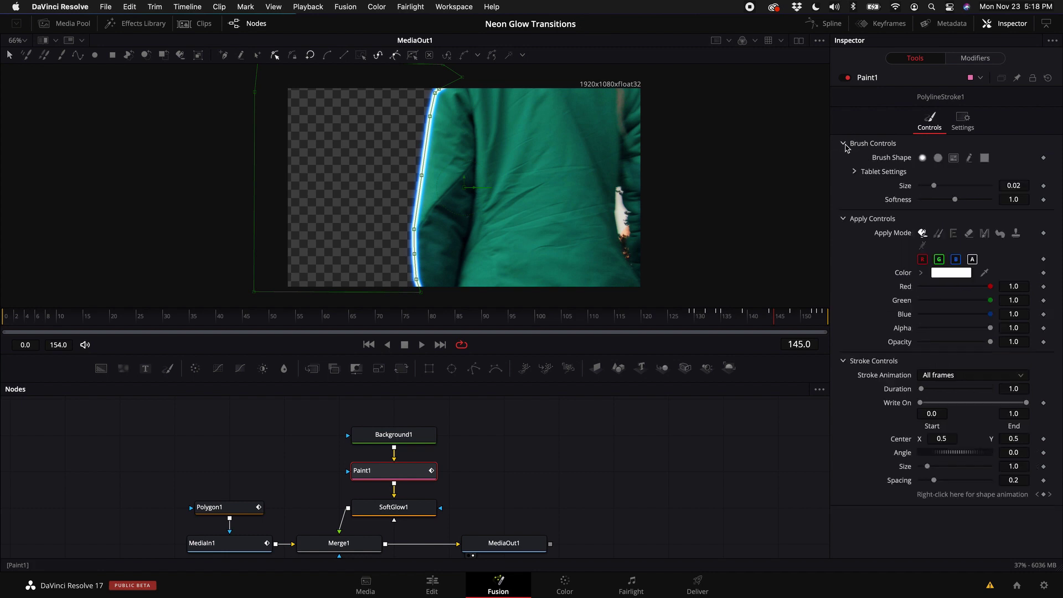
pyautogui.moveTo(935, 185); pyautogui.dragTo(958, 187)
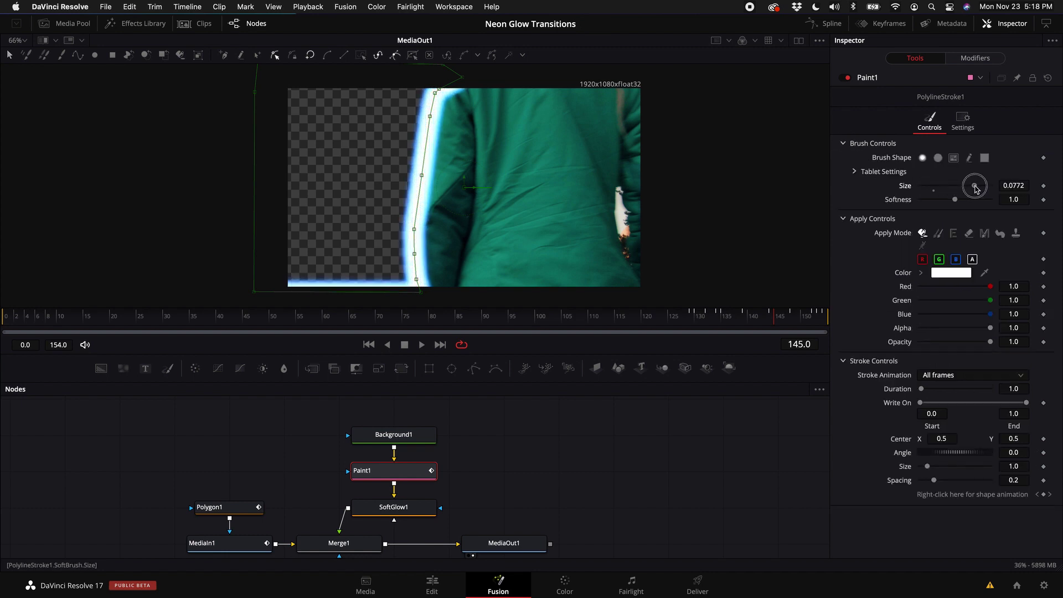
pyautogui.moveTo(976, 189); pyautogui.dragTo(945, 191)
pyautogui.scroll(-2, 477, 288)
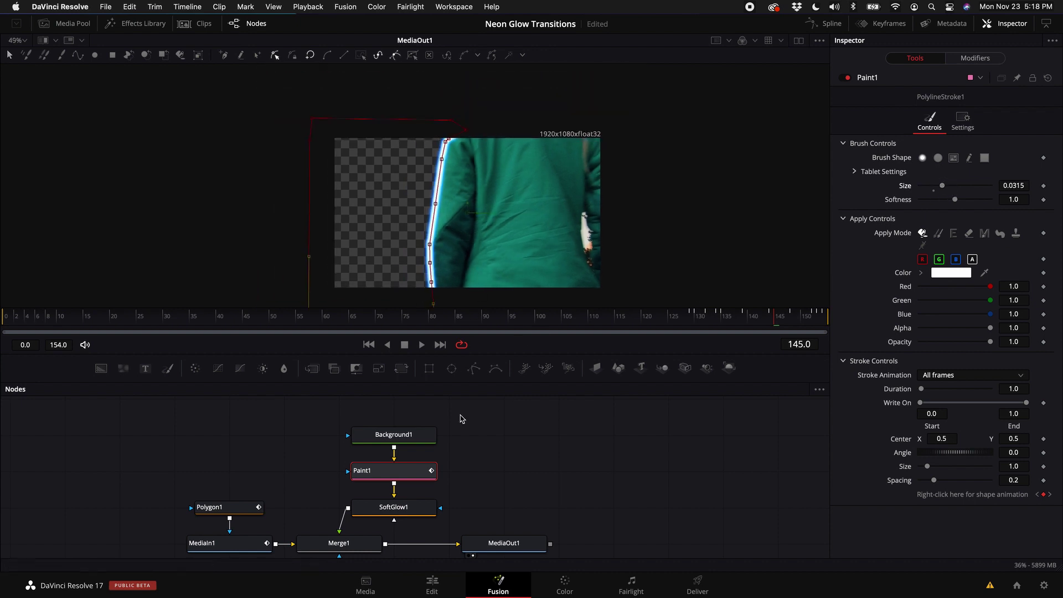
pyautogui.click(511, 527)
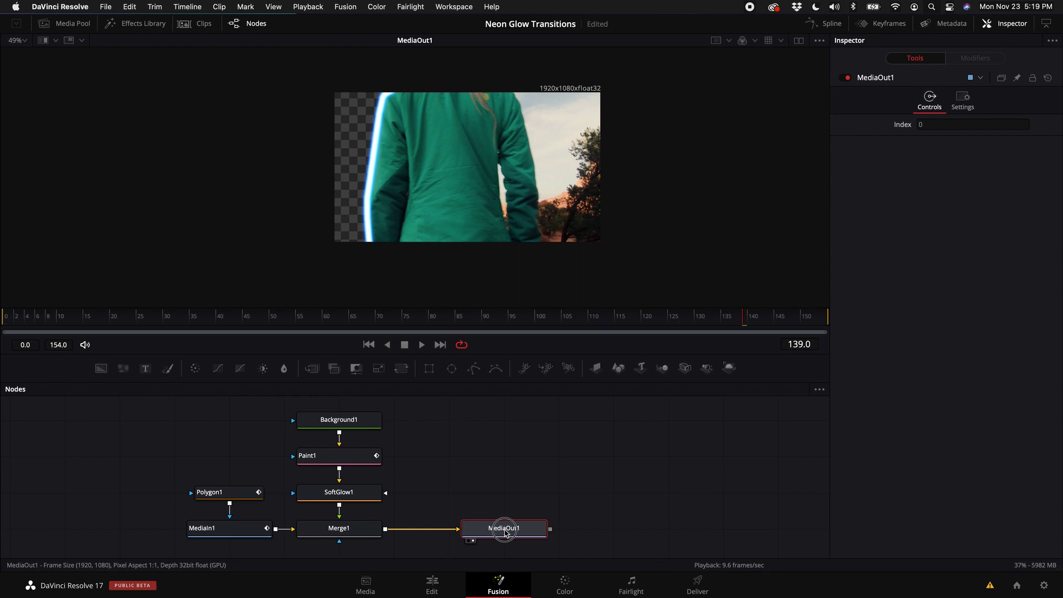
pyautogui.moveTo(437, 315); pyautogui.dragTo(366, 320)
pyautogui.press('space')
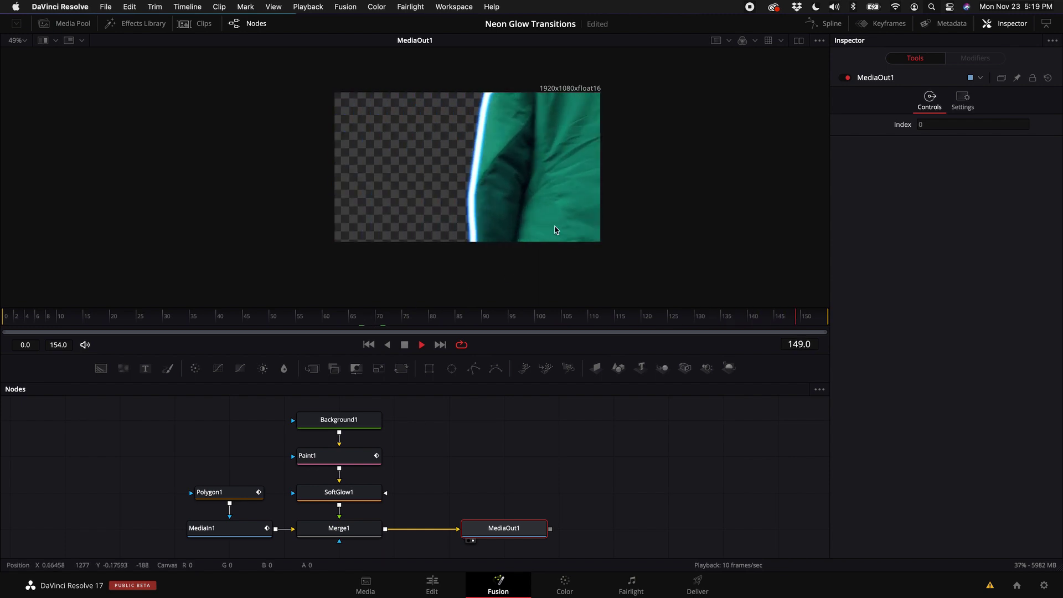
pyautogui.press('space')
pyautogui.scroll(5, 482, 164)
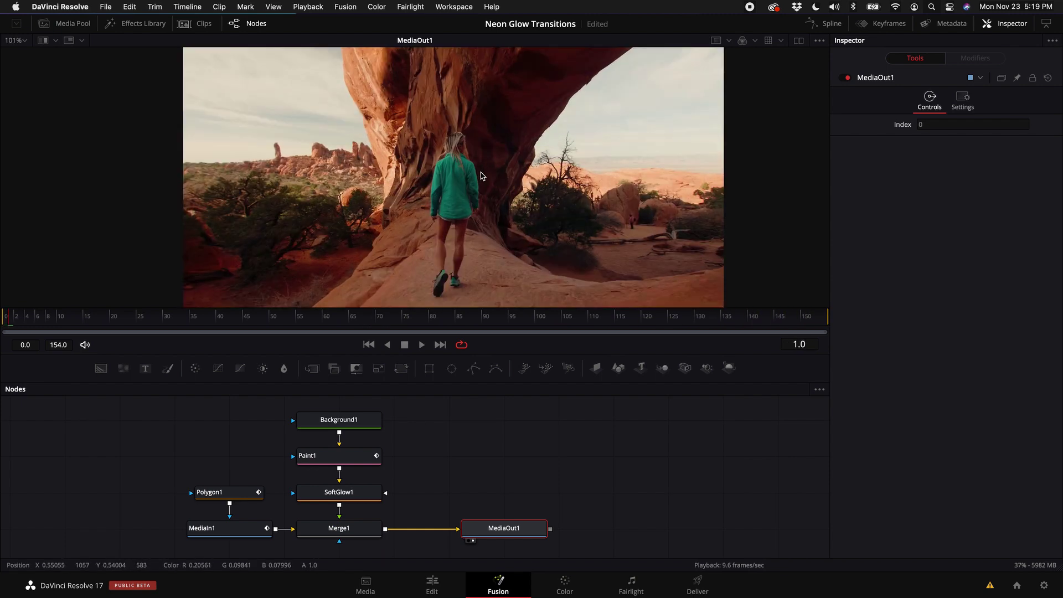
pyautogui.click(708, 321)
pyautogui.moveTo(708, 320)
pyautogui.mouseDown()
pyautogui.moveTo(774, 323)
pyautogui.moveTo(681, 321)
pyautogui.moveTo(690, 322)
pyautogui.mouseUp()
# Return to frame 129 and move the glow branch nodes up above Polygon1.
pyautogui.moveTo(280, 407); pyautogui.dragTo(441, 473)
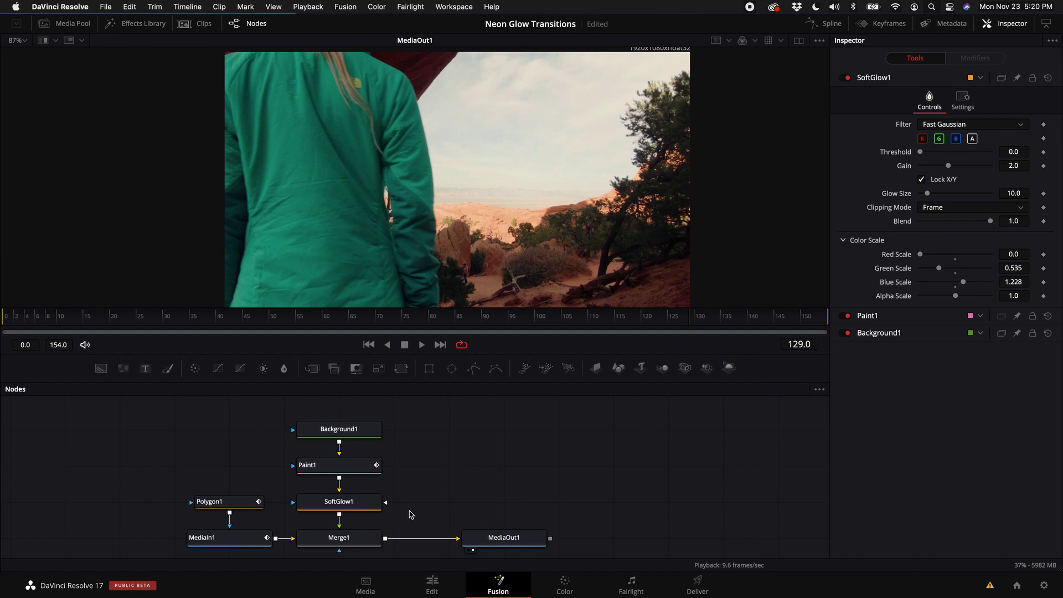
pyautogui.moveTo(410, 515)
pyautogui.mouseDown()
pyautogui.moveTo(299, 490)
pyautogui.moveTo(291, 413)
pyautogui.mouseUp()
pyautogui.scroll(1, 359, 524)
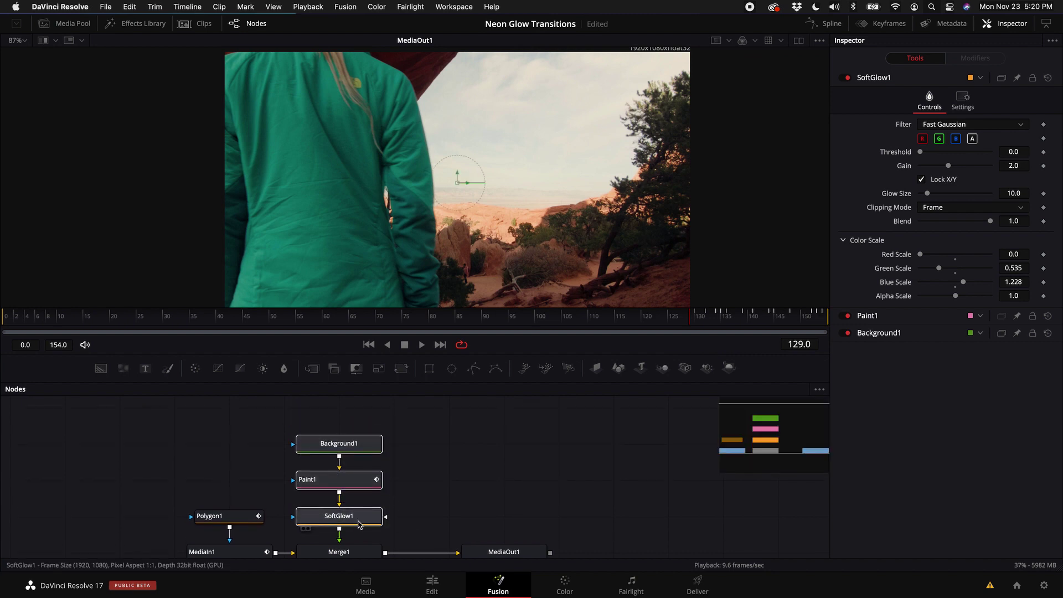
pyautogui.moveTo(359, 524); pyautogui.dragTo(356, 458)
pyautogui.scroll(-3, 403, 498)
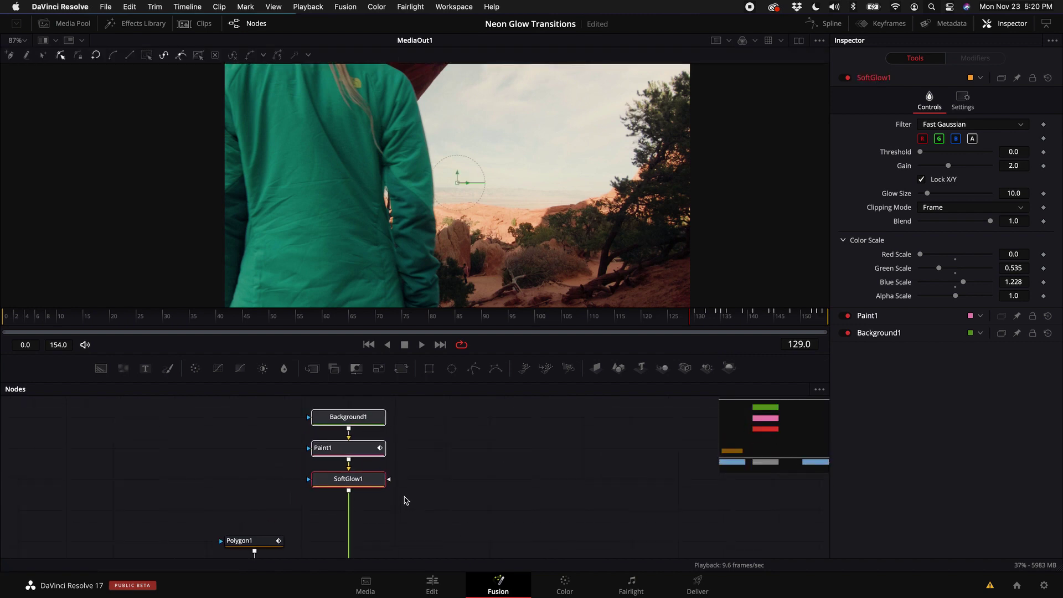
pyautogui.scroll(-2, 405, 500)
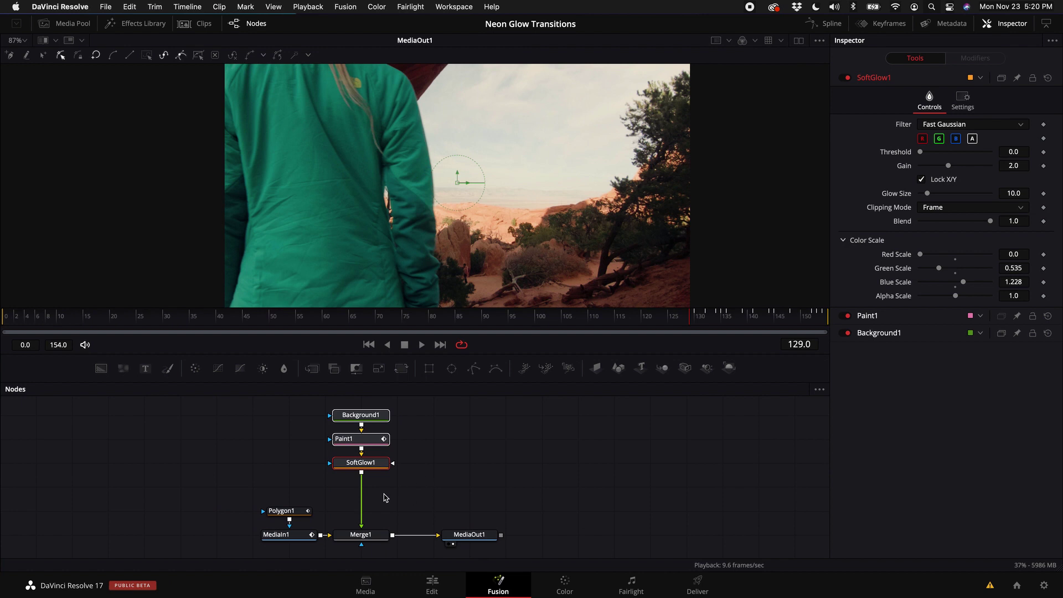
pyautogui.click(422, 454)
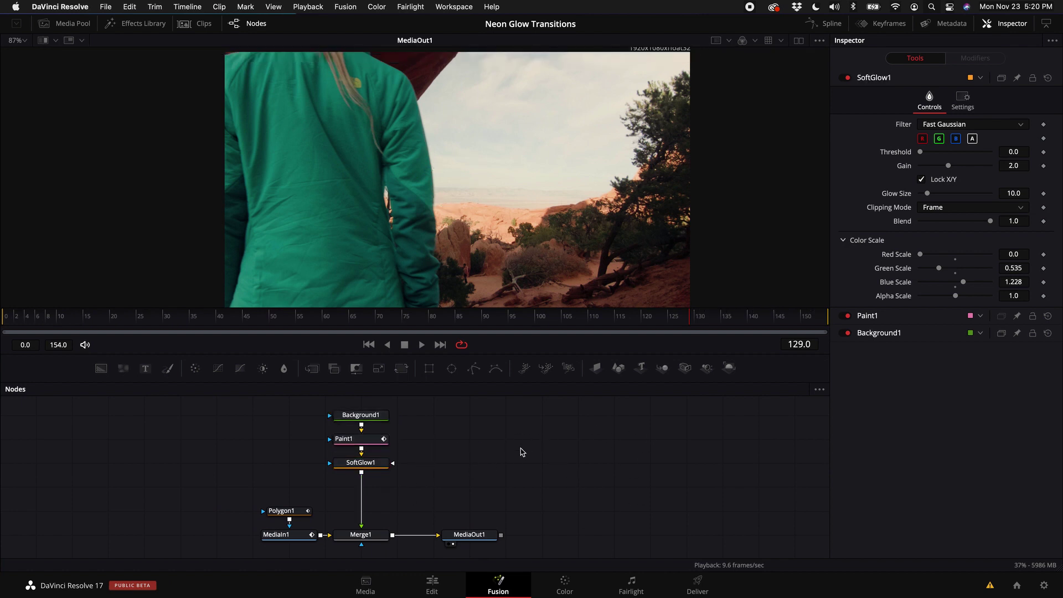
# Add a FastNoise node and connect it to Paint1 as its mask.
pyautogui.hotkey('shift', 'space')
pyautogui.write('fast')
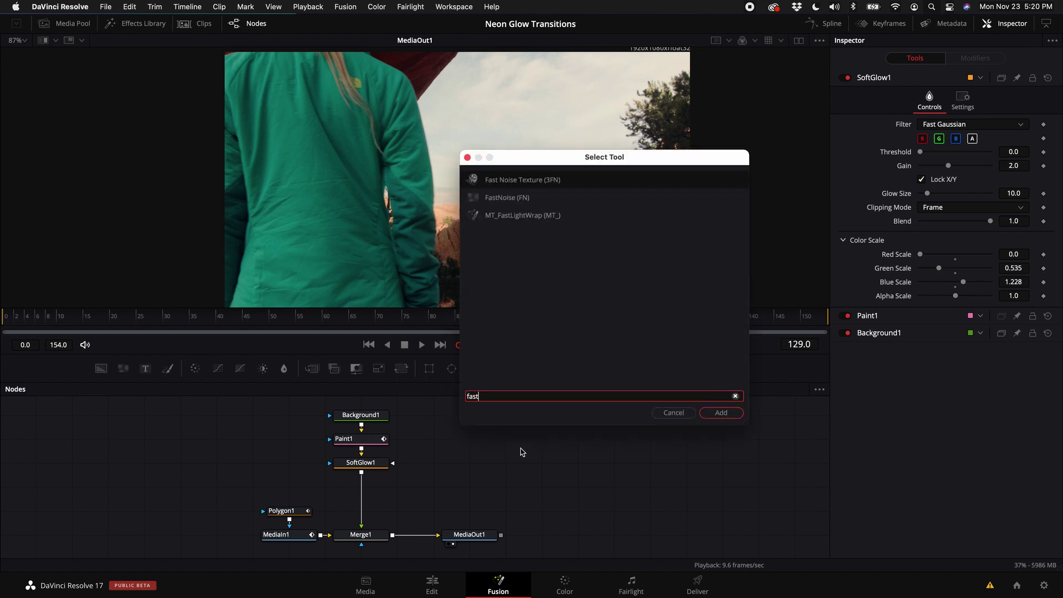
pyautogui.press('Down')
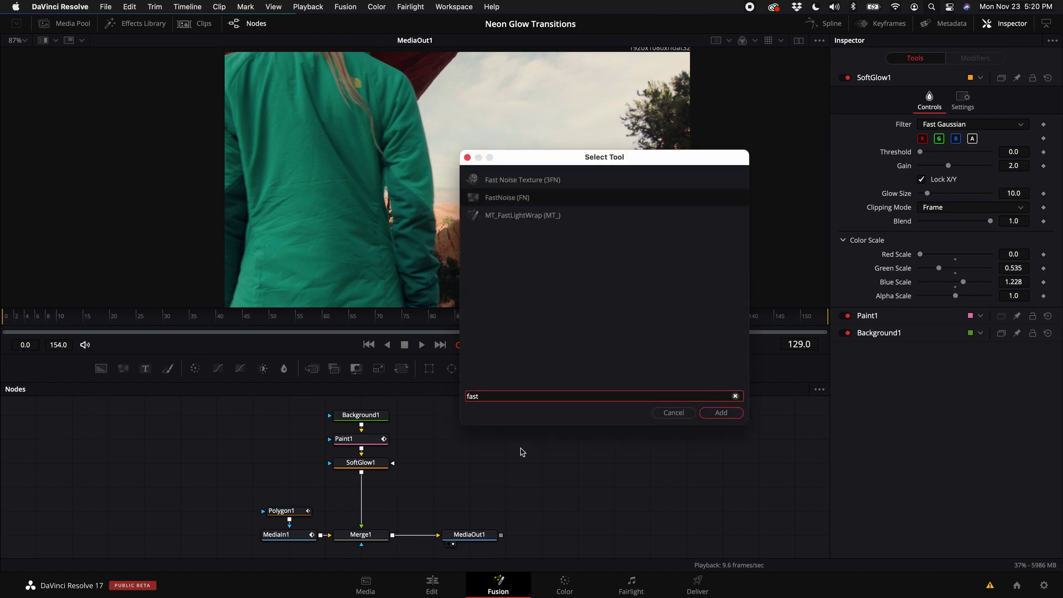
pyautogui.click(715, 416)
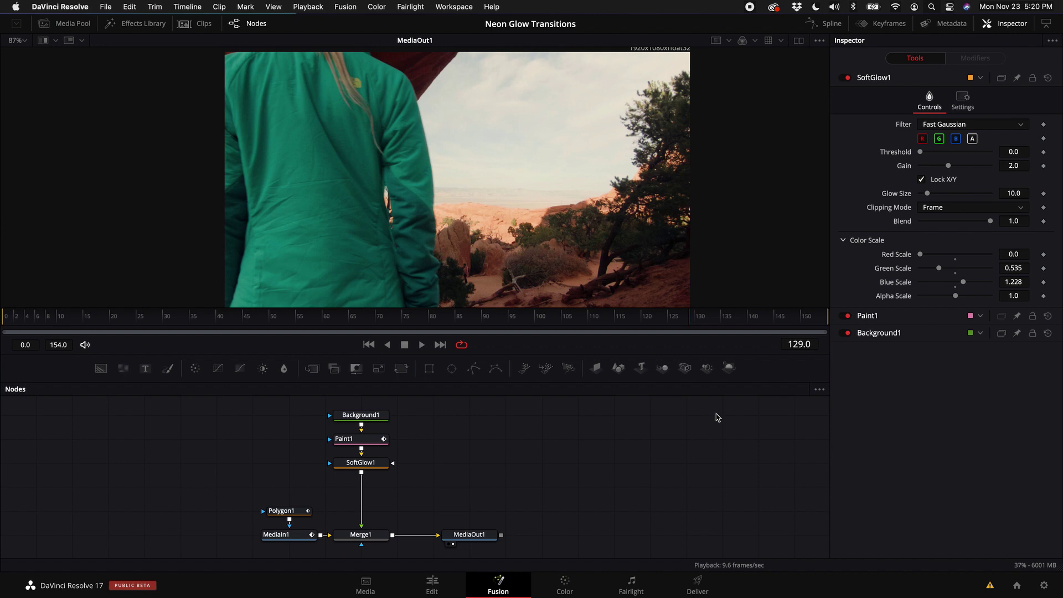
pyautogui.moveTo(537, 439)
pyautogui.mouseDown()
pyautogui.moveTo(636, 463)
pyautogui.moveTo(505, 493)
pyautogui.moveTo(413, 439)
pyautogui.moveTo(358, 441)
pyautogui.mouseUp()
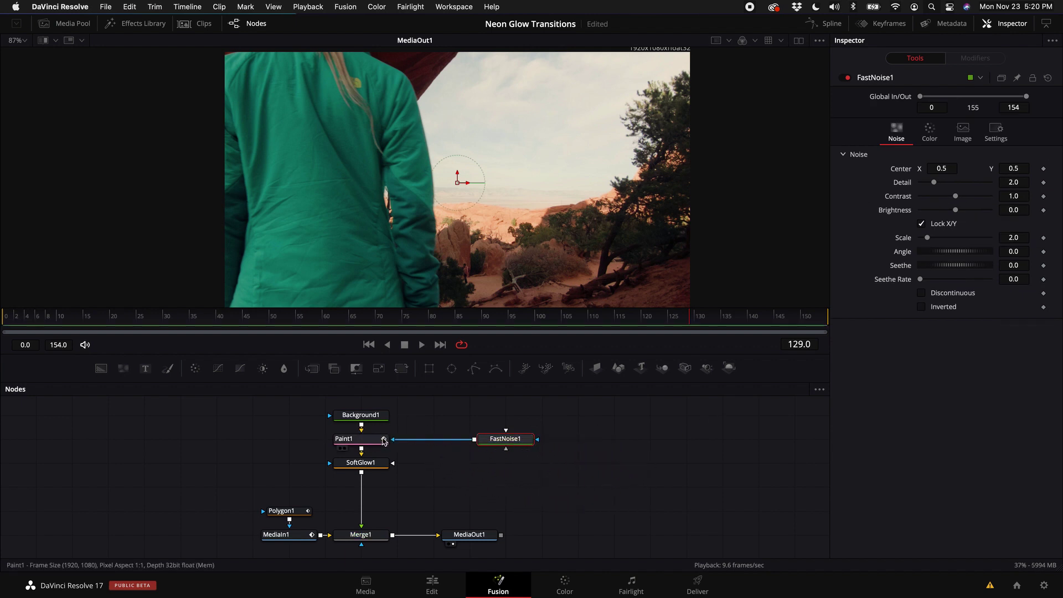
pyautogui.click(714, 317)
pyautogui.click(755, 318)
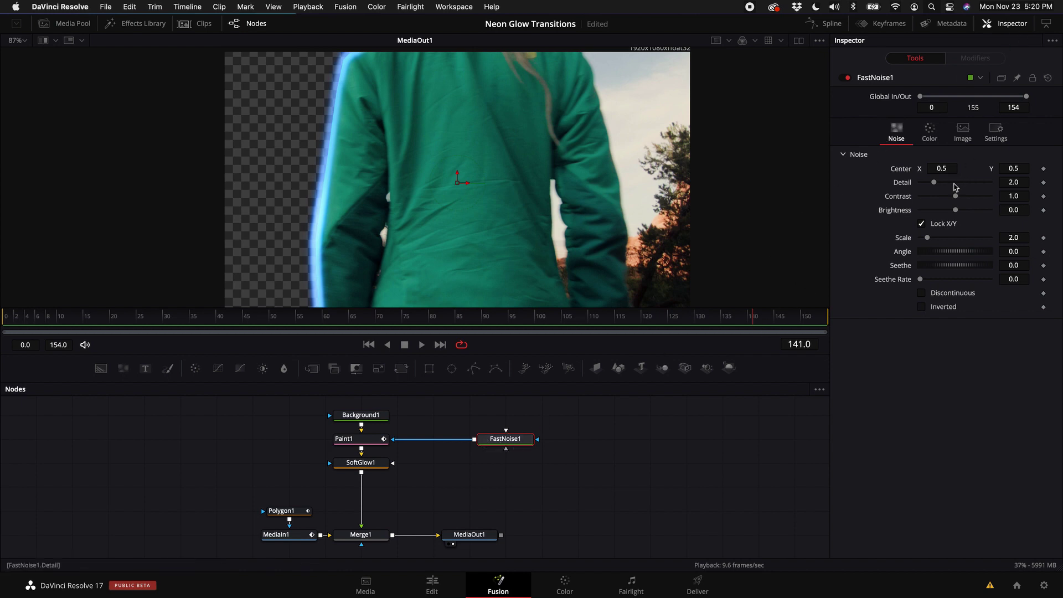
# Set the noise to Detail 10, Scale 20, Contrast 5, Brightness 0.76 and play it back.
pyautogui.moveTo(936, 182); pyautogui.dragTo(1014, 183)
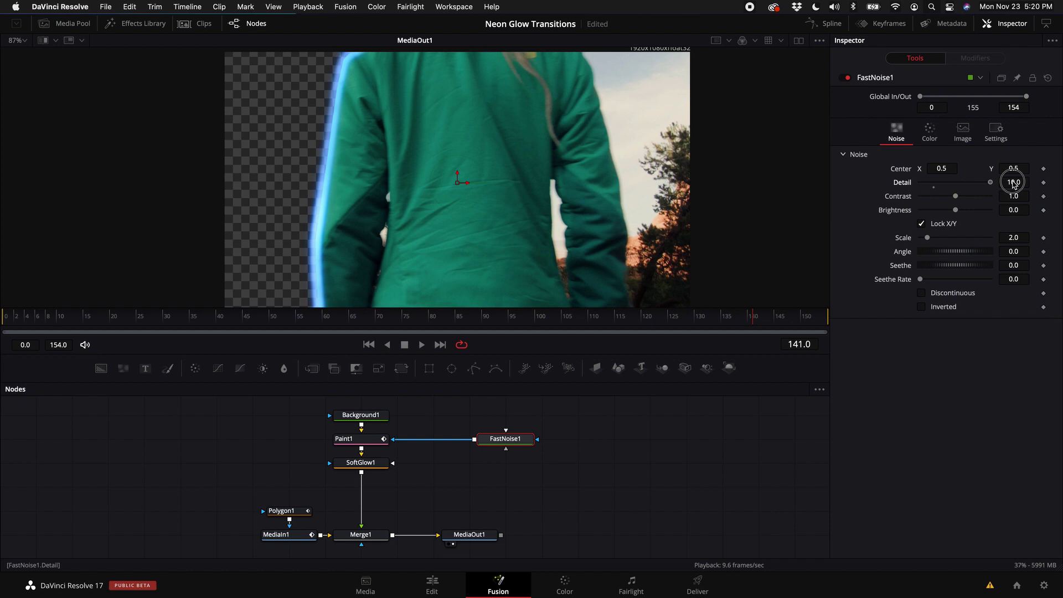
pyautogui.moveTo(929, 239); pyautogui.dragTo(1037, 240)
pyautogui.moveTo(957, 201); pyautogui.dragTo(982, 216)
pyautogui.click(681, 320)
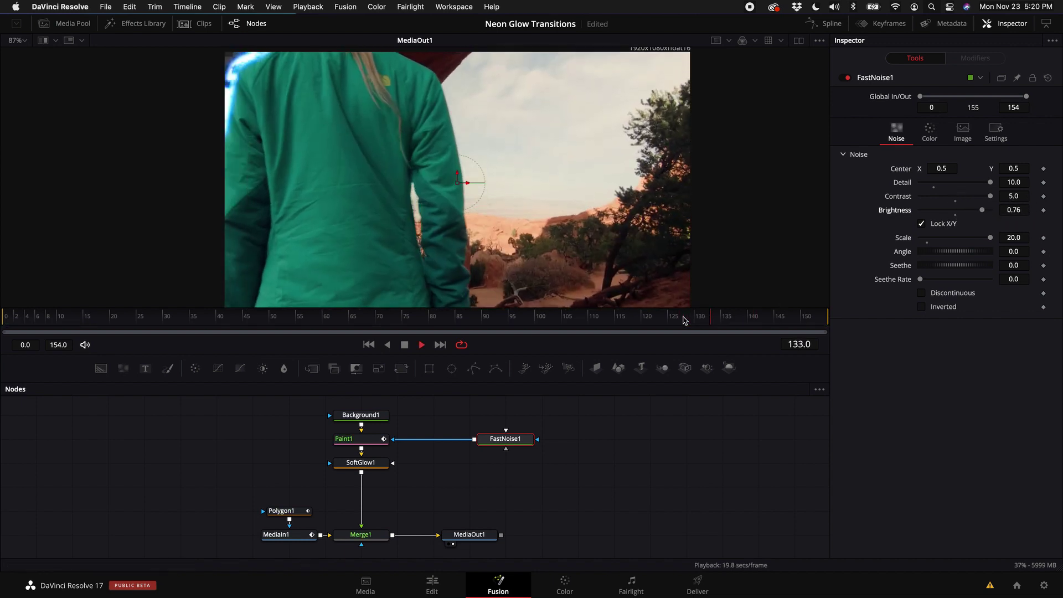
# Stop playback, insert a Rays node after SoftGlow1 and review frames 134–140.
pyautogui.press('space')
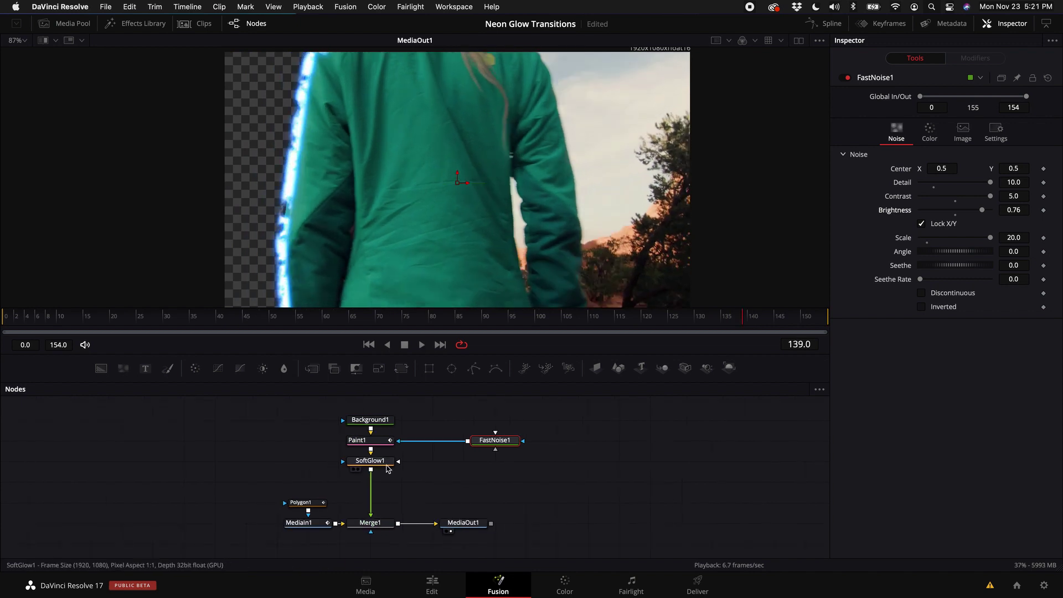
pyautogui.click(381, 465)
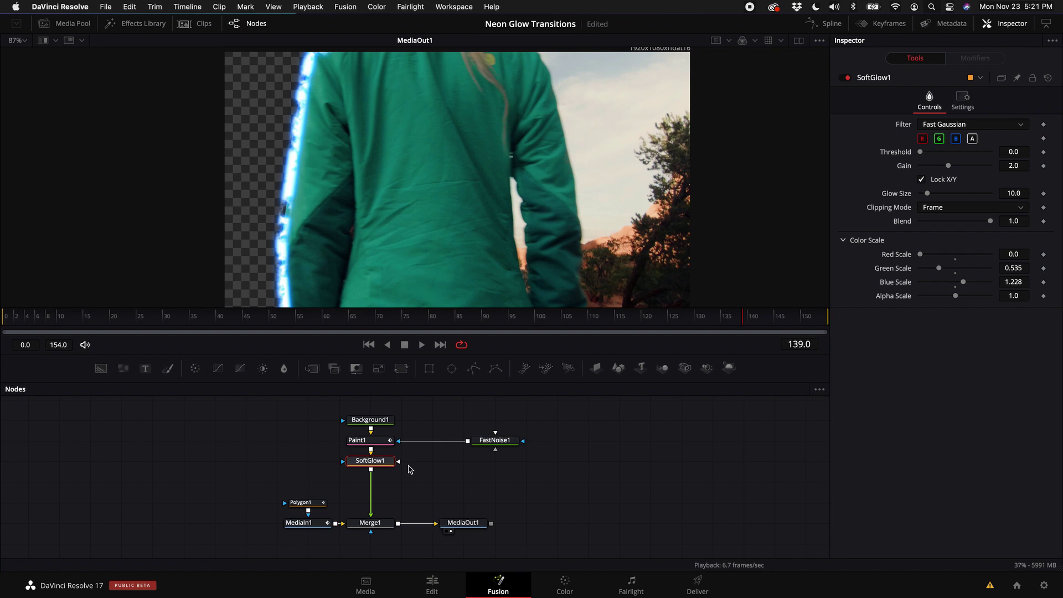
pyautogui.hotkey('shift', 'space')
pyautogui.write('fast')
pyautogui.press('BackSpace')
pyautogui.press('BackSpace')
pyautogui.press('BackSpace')
pyautogui.press('BackSpace')
pyautogui.write('ray')
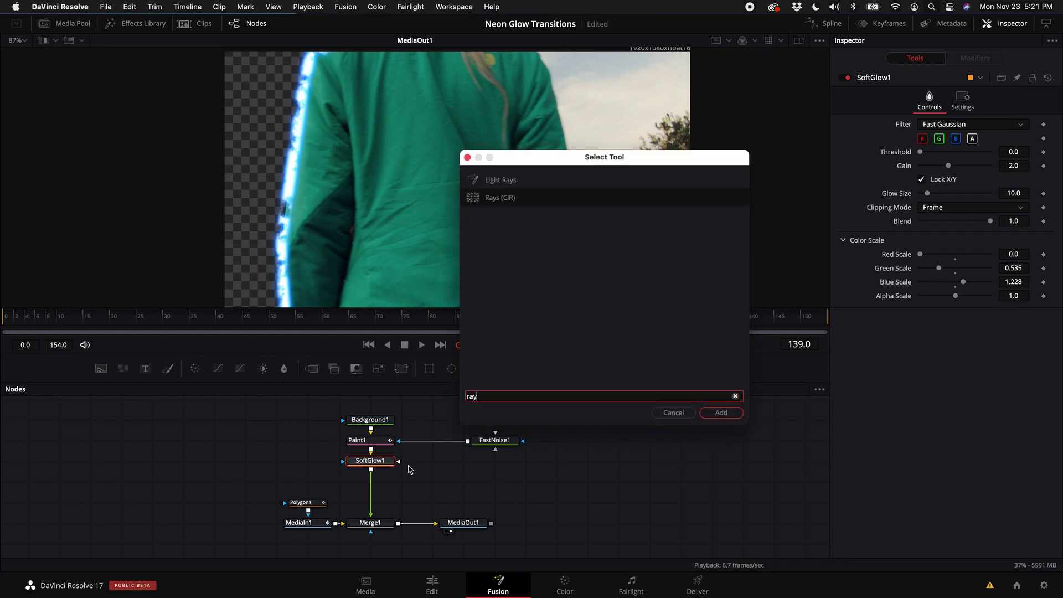
pyautogui.press('Return')
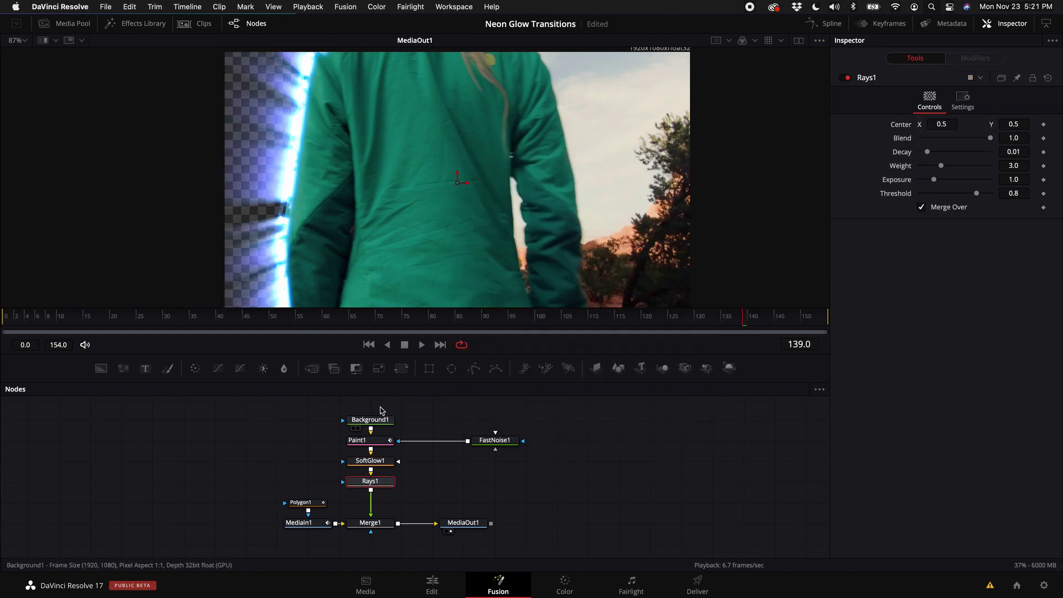
pyautogui.moveTo(744, 321); pyautogui.dragTo(785, 321)
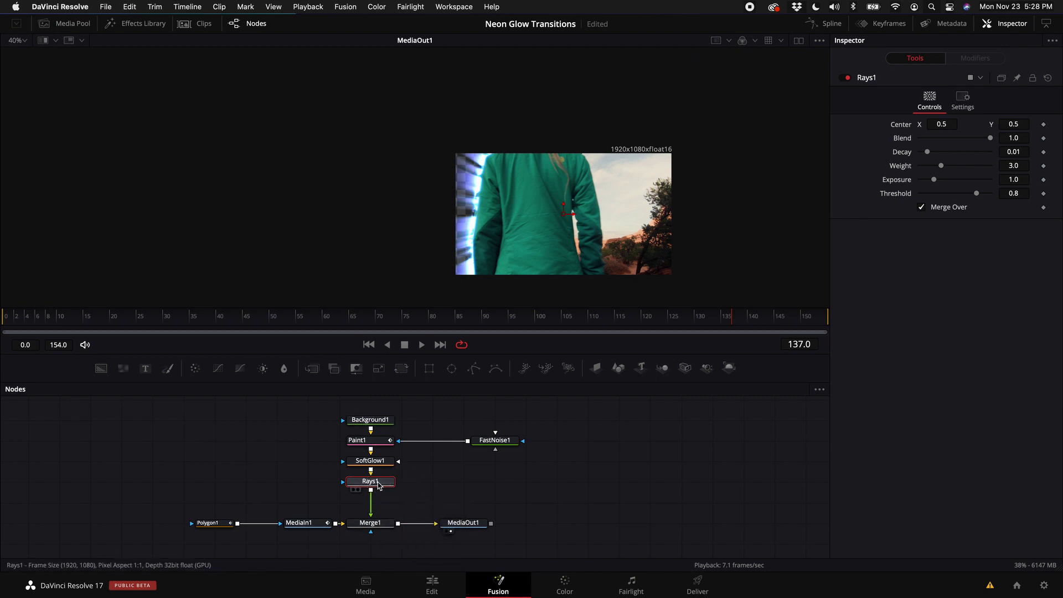
# Add a Star Glow node and position it right under SoftGlow1.
pyautogui.hotkey('shift', 'space')
pyautogui.write('star')
pyautogui.press('Up')
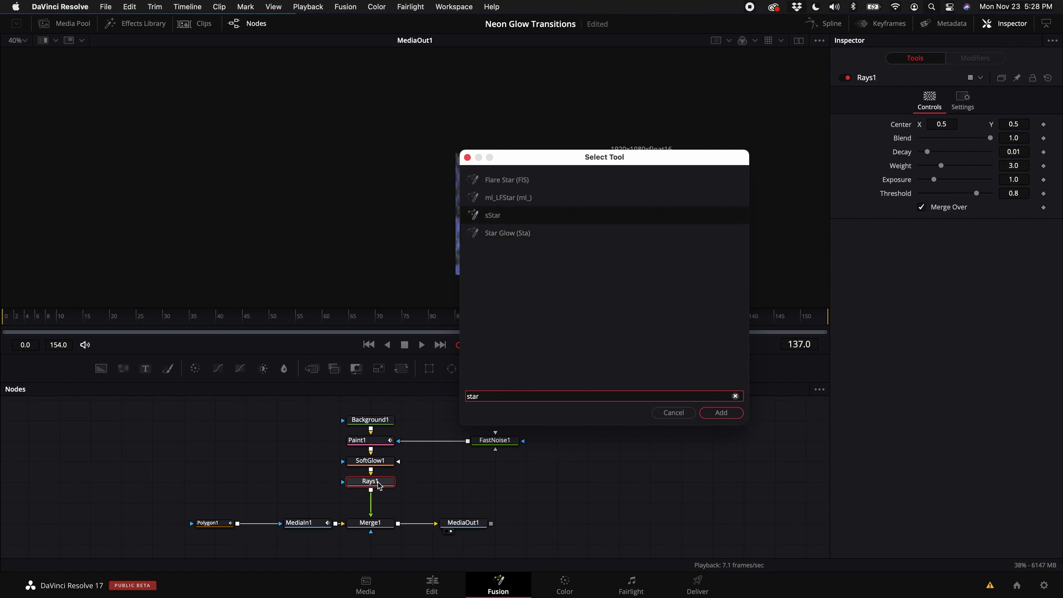
pyautogui.press('Down')
pyautogui.press('Return')
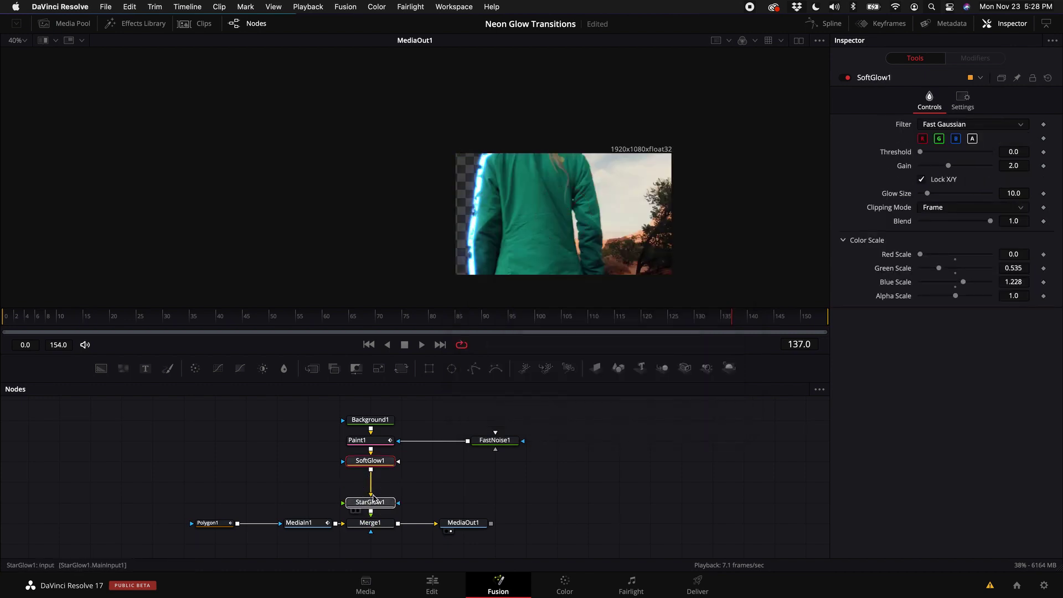
pyautogui.click(372, 499)
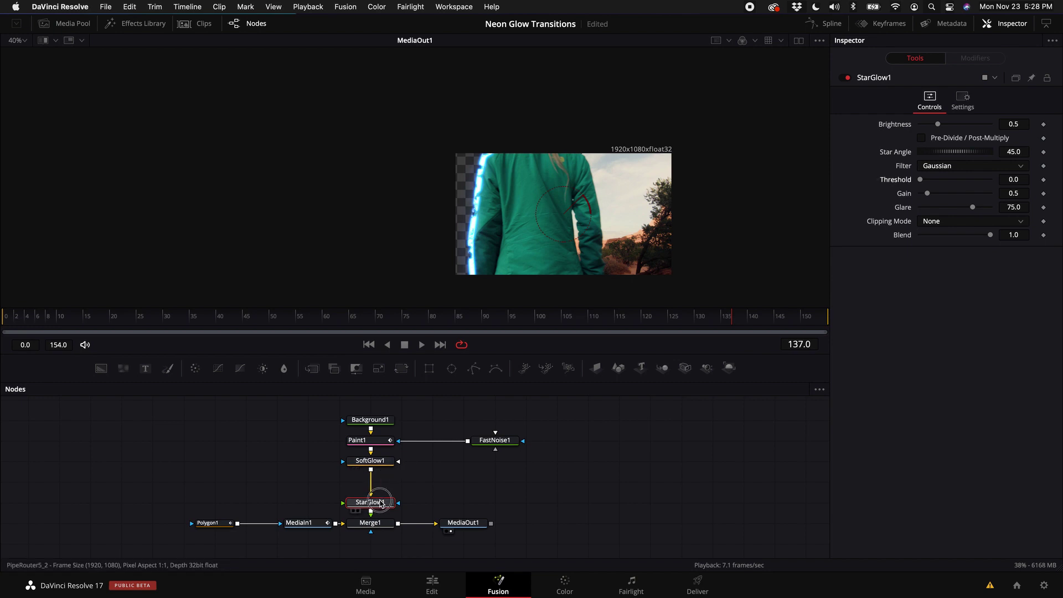
pyautogui.moveTo(380, 503); pyautogui.dragTo(380, 482)
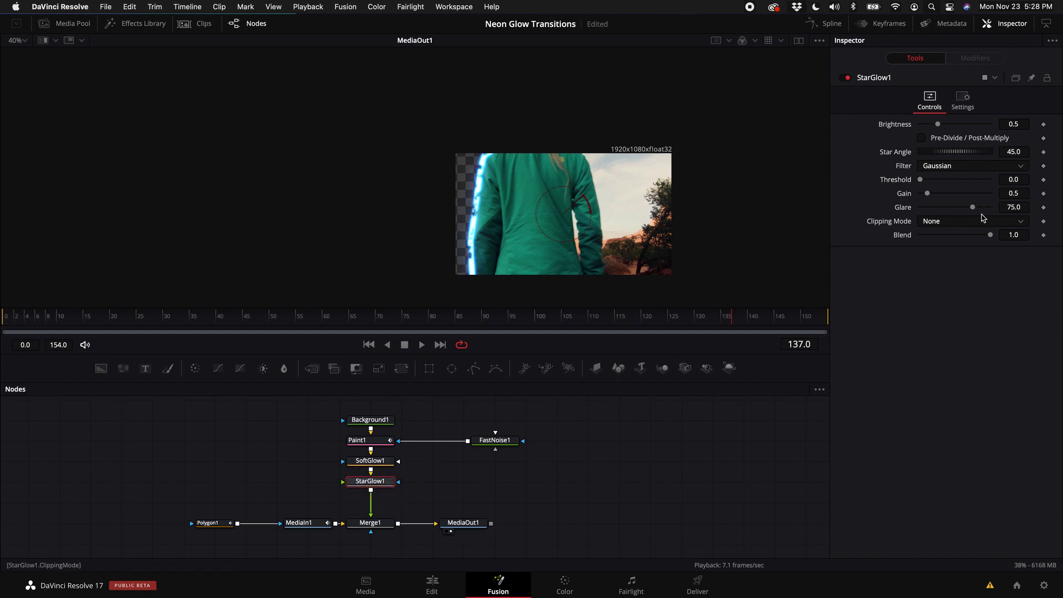
# Set StarGlow1 to Glare 96.9, Gain 3.622, Threshold 0.417 and Brightness 0.77.
pyautogui.moveTo(974, 207); pyautogui.dragTo(989, 207)
pyautogui.moveTo(927, 193); pyautogui.dragTo(971, 194)
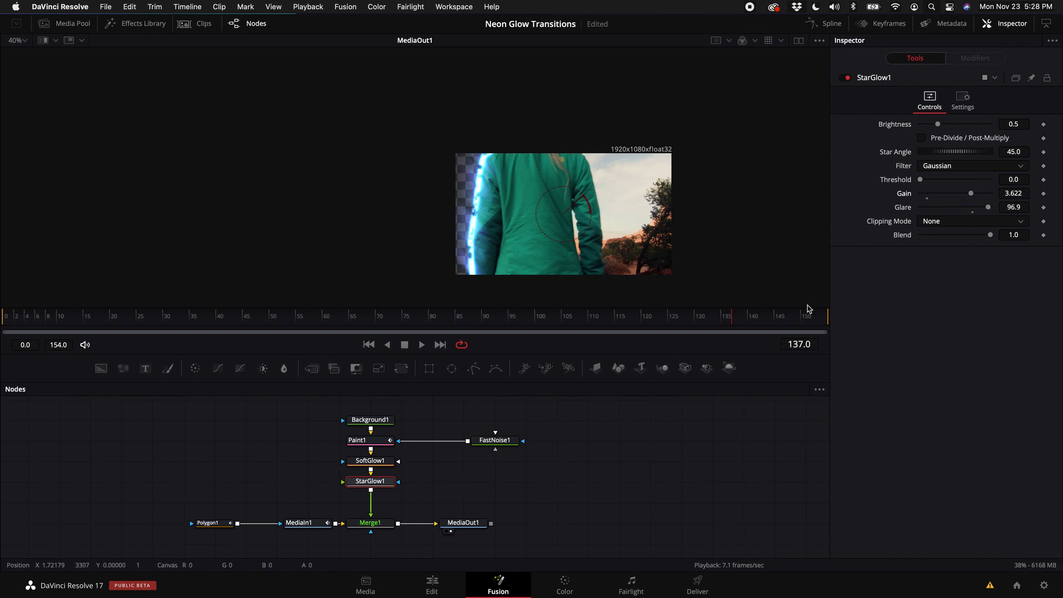
pyautogui.scroll(3, 552, 222)
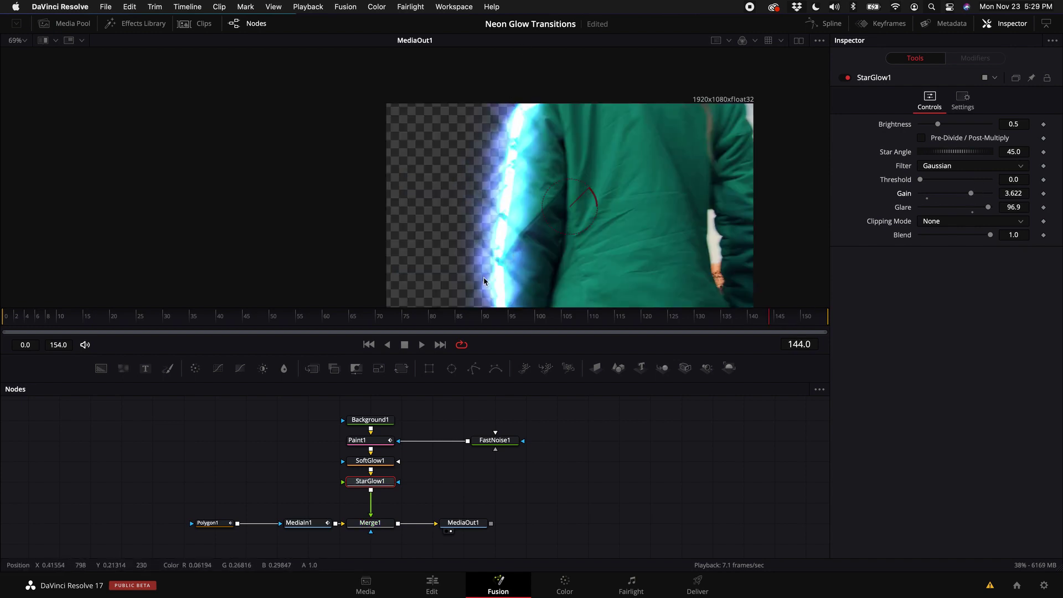
pyautogui.moveTo(921, 179); pyautogui.dragTo(950, 180)
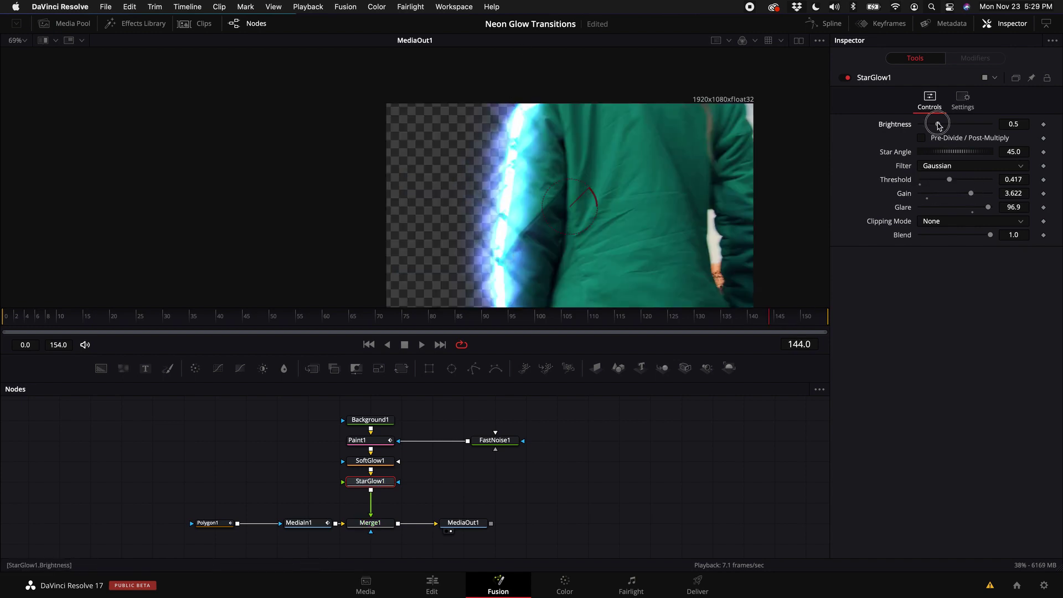
pyautogui.moveTo(939, 125)
pyautogui.mouseDown()
pyautogui.moveTo(969, 126)
pyautogui.moveTo(945, 153)
pyautogui.moveTo(898, 157)
pyautogui.mouseUp()
pyautogui.hotkey('ctrl', 'z')
pyautogui.hotkey('ctrl', 'z')
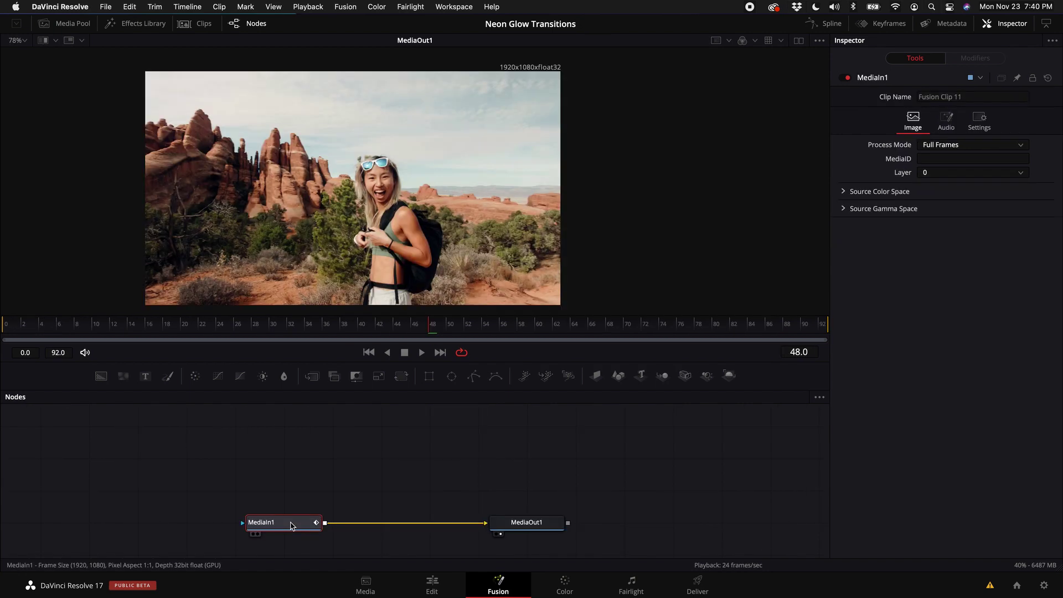
# Move MediaIn1 up-left and attach a Polygon mask to it.
pyautogui.moveTo(292, 526); pyautogui.dragTo(243, 494)
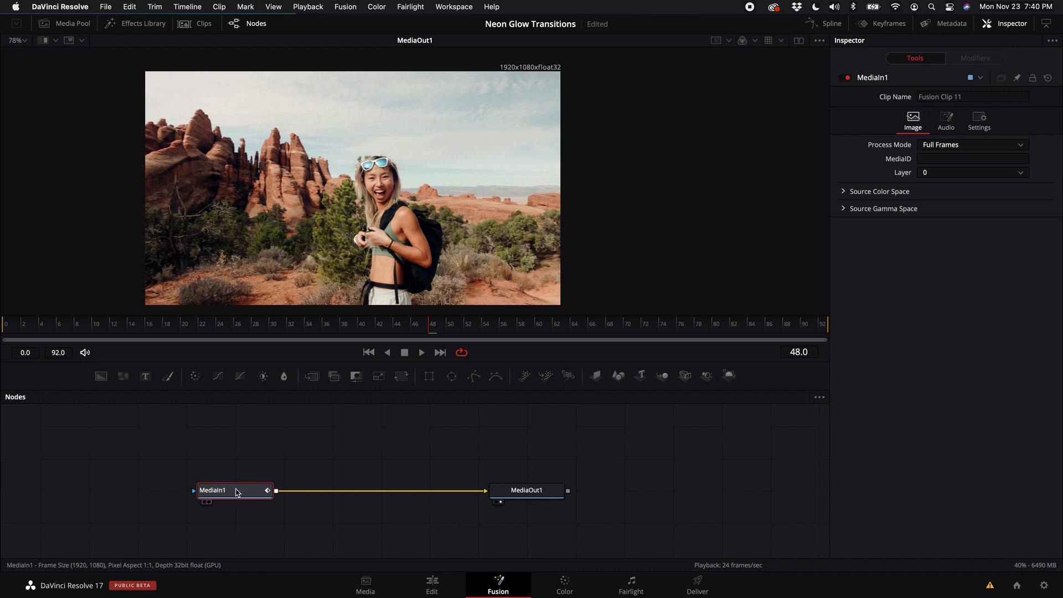
pyautogui.click(474, 377)
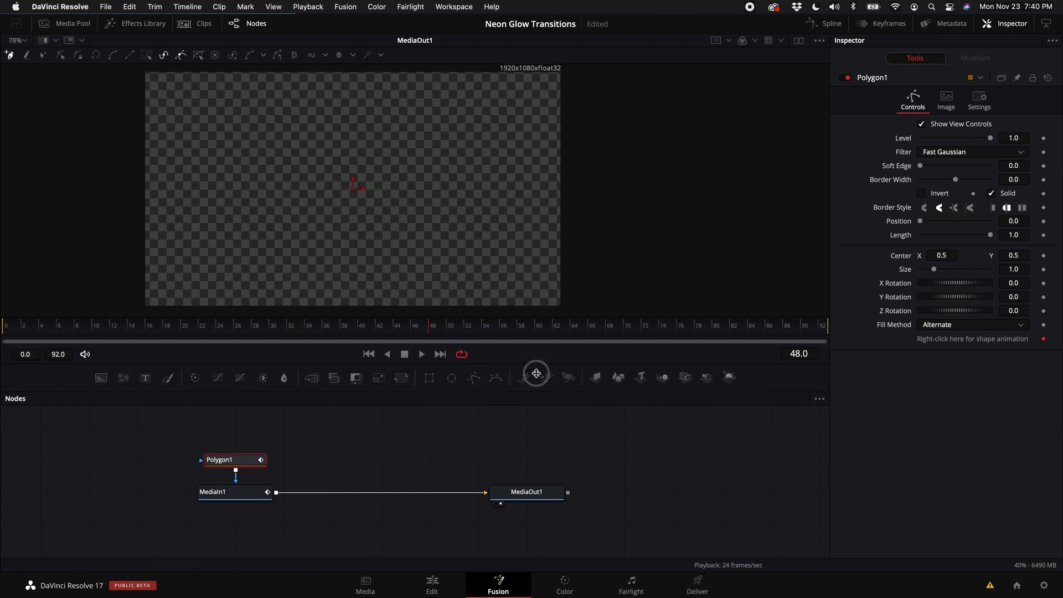
# Enlarge the viewer and go to an early frame near 12, leaving the mask uninverted.
pyautogui.moveTo(537, 391); pyautogui.dragTo(536, 429)
pyautogui.scroll(-1, 398, 269)
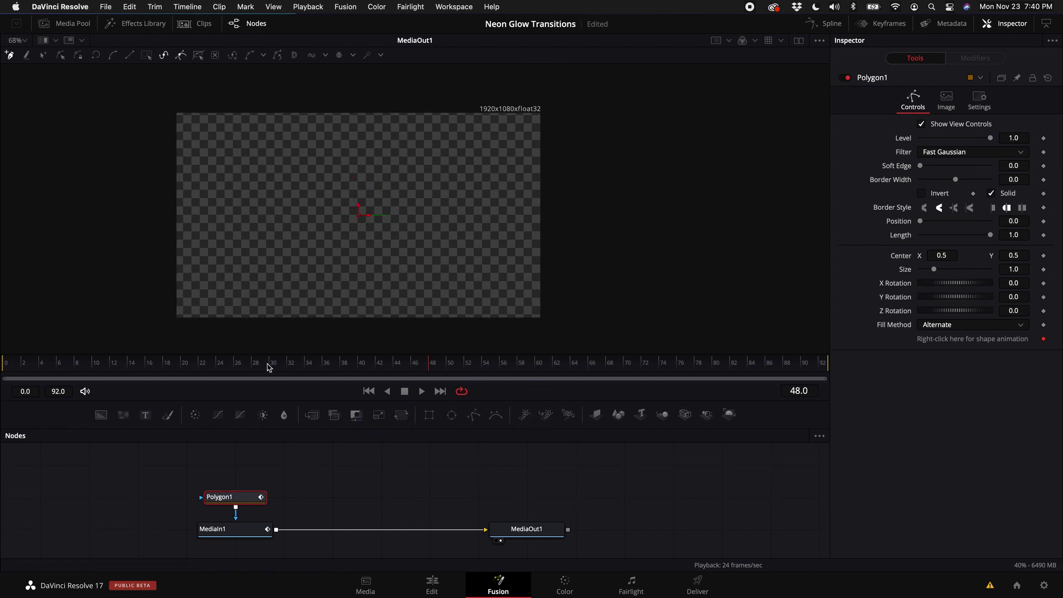
pyautogui.moveTo(267, 367); pyautogui.dragTo(240, 367)
pyautogui.click(921, 194)
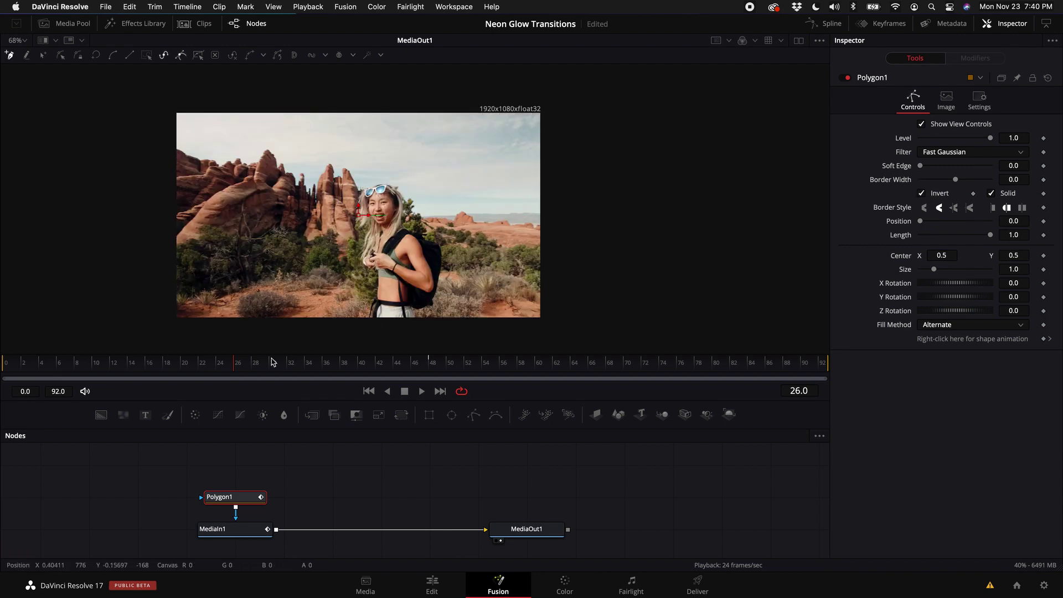
pyautogui.click(226, 368)
pyautogui.moveTo(226, 368); pyautogui.dragTo(118, 366)
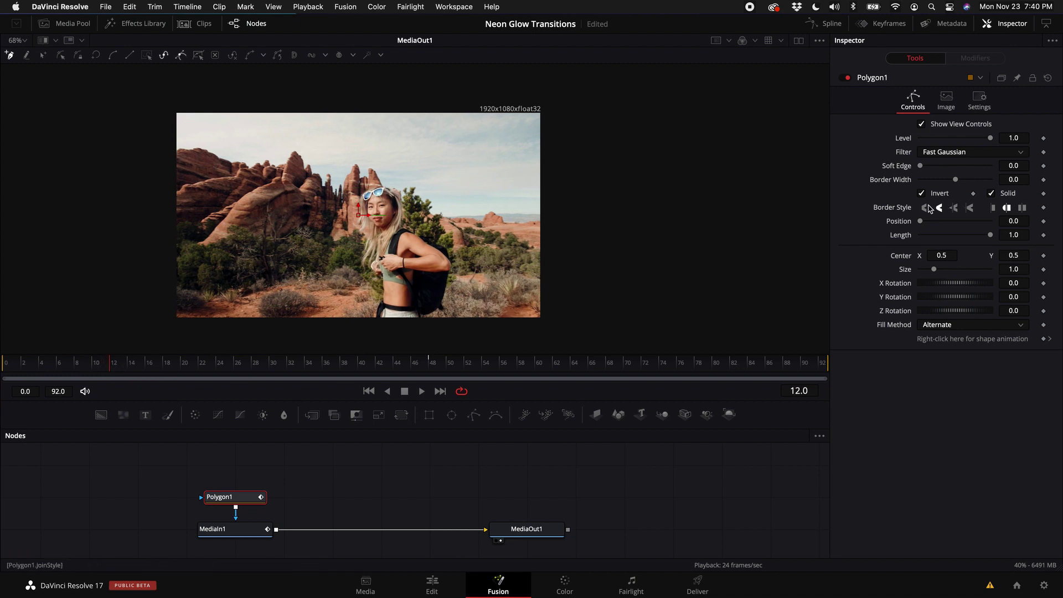
pyautogui.click(941, 194)
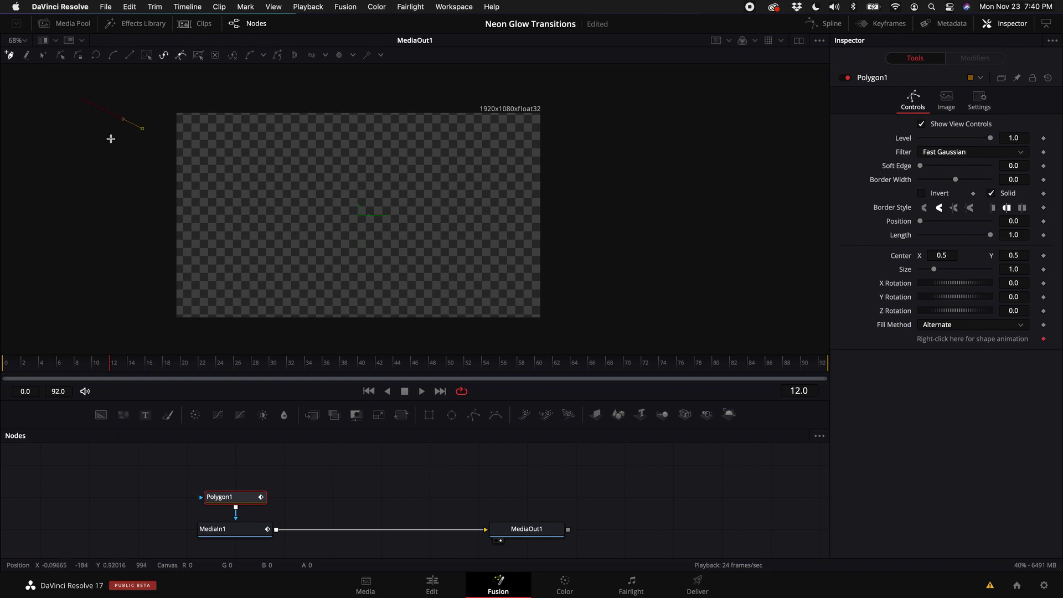
# Draw a closed jagged zigzag polygon over the left edge of the frame.
pyautogui.click(78, 149)
pyautogui.click(117, 175)
pyautogui.click(136, 190)
pyautogui.click(154, 260)
pyautogui.click(150, 300)
pyautogui.click(28, 250)
pyautogui.click(20, 143)
pyautogui.click(25, 98)
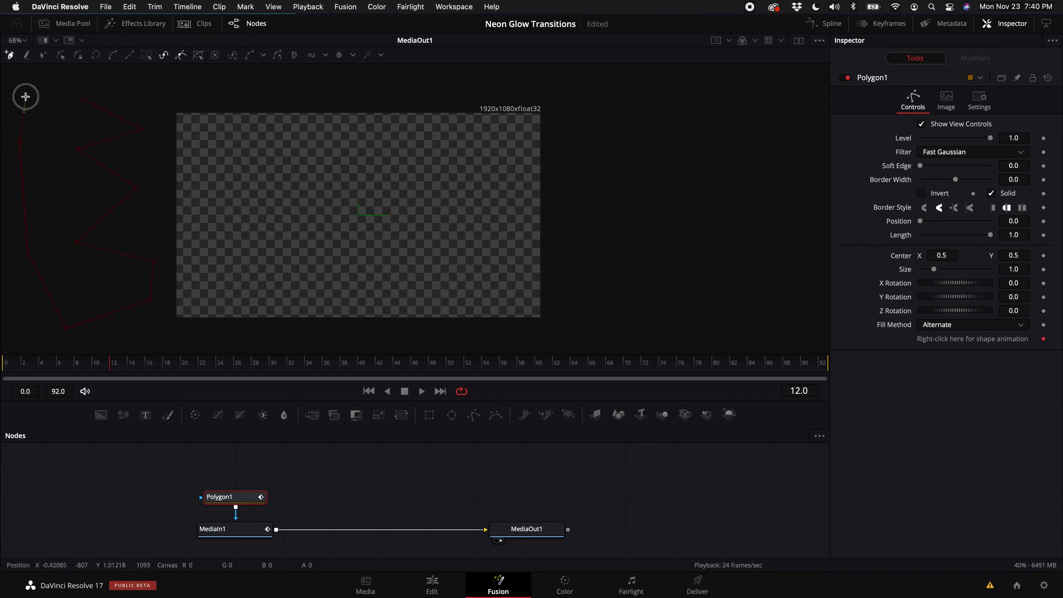
pyautogui.click(83, 100)
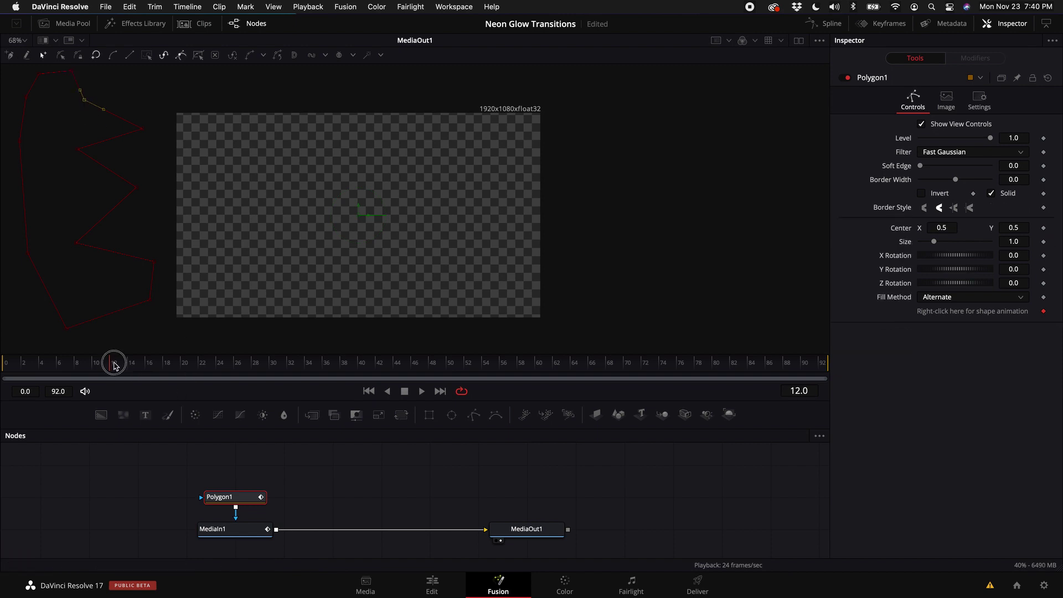
# At frame 61, move the jagged edge right and push the corners beyond the frame.
pyautogui.moveTo(115, 365); pyautogui.dragTo(546, 364)
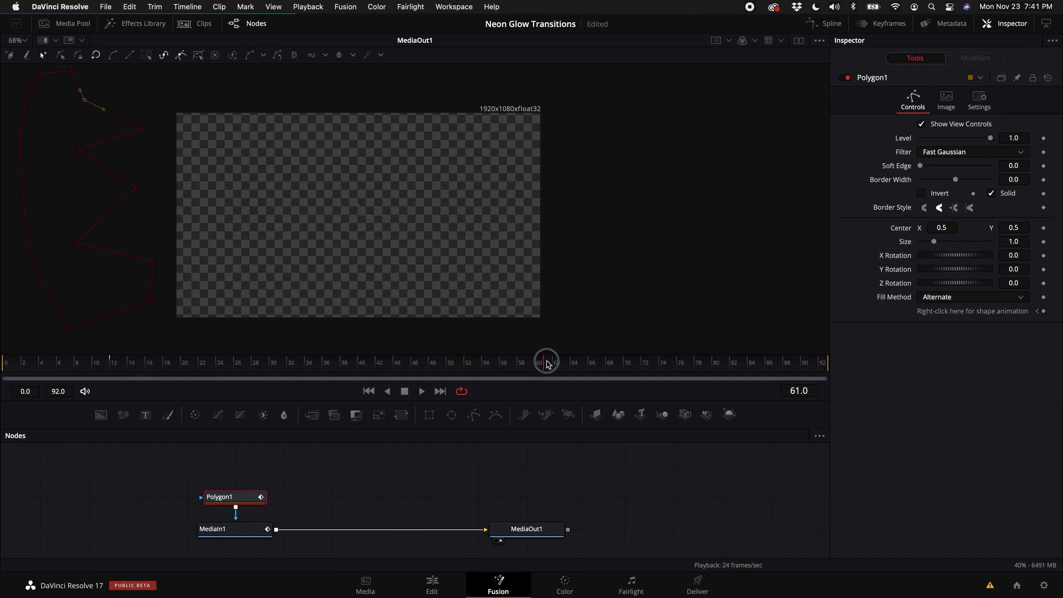
pyautogui.moveTo(242, 84); pyautogui.dragTo(56, 338)
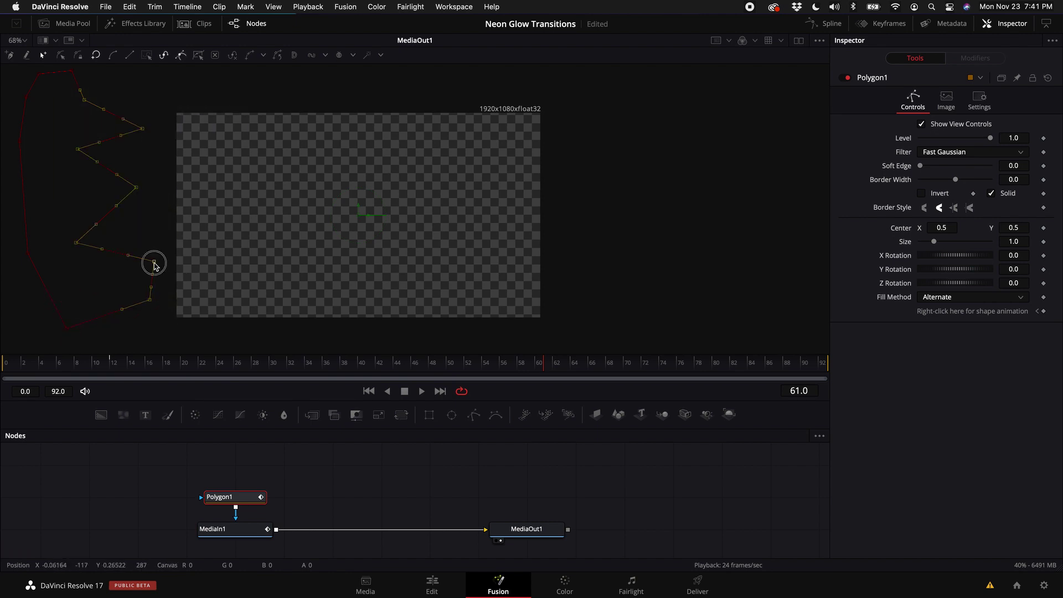
pyautogui.moveTo(154, 265); pyautogui.dragTo(693, 277)
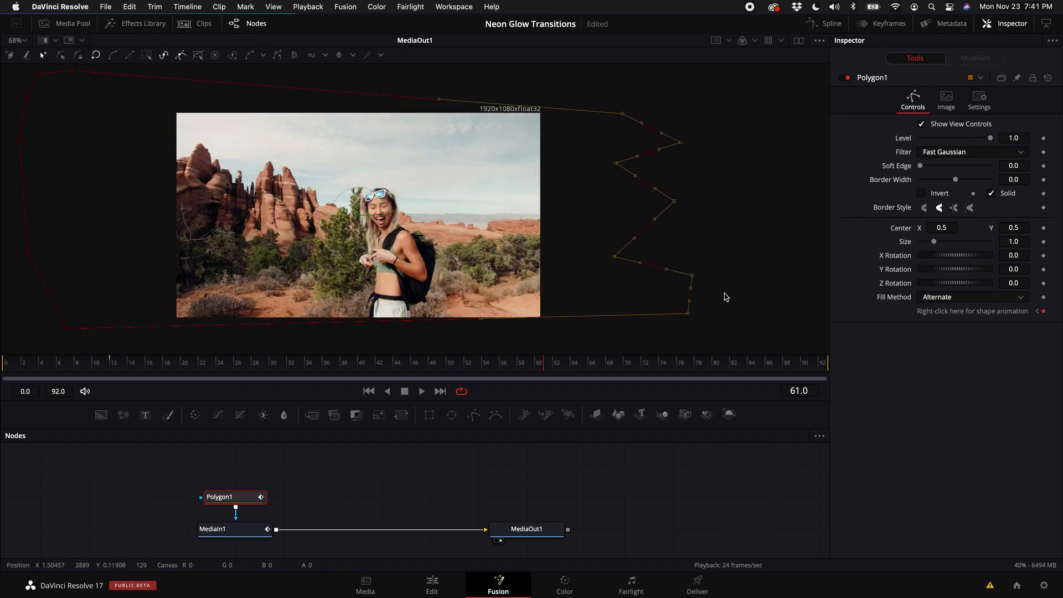
pyautogui.moveTo(688, 314); pyautogui.dragTo(694, 359)
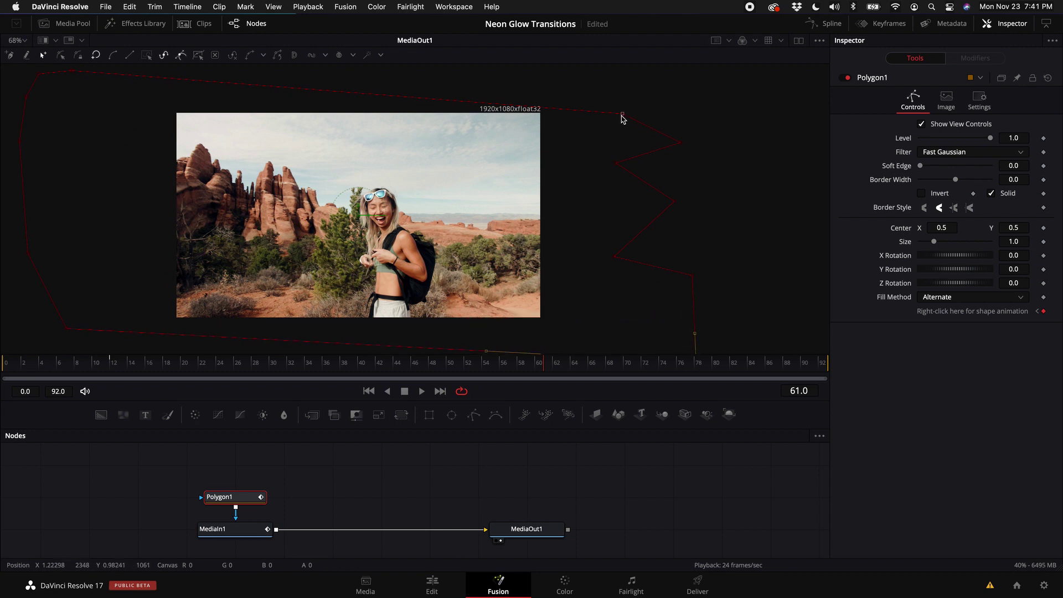
pyautogui.moveTo(622, 117); pyautogui.dragTo(622, 84)
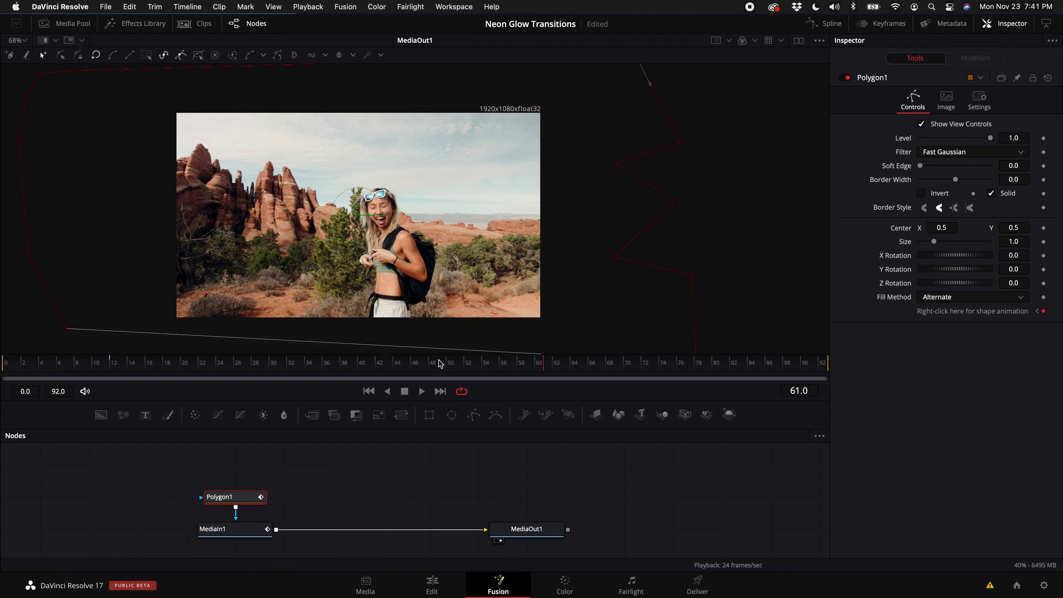
# Play the animated wipe from an earlier frame, then stop.
pyautogui.moveTo(440, 364); pyautogui.dragTo(119, 367)
pyautogui.press('space')
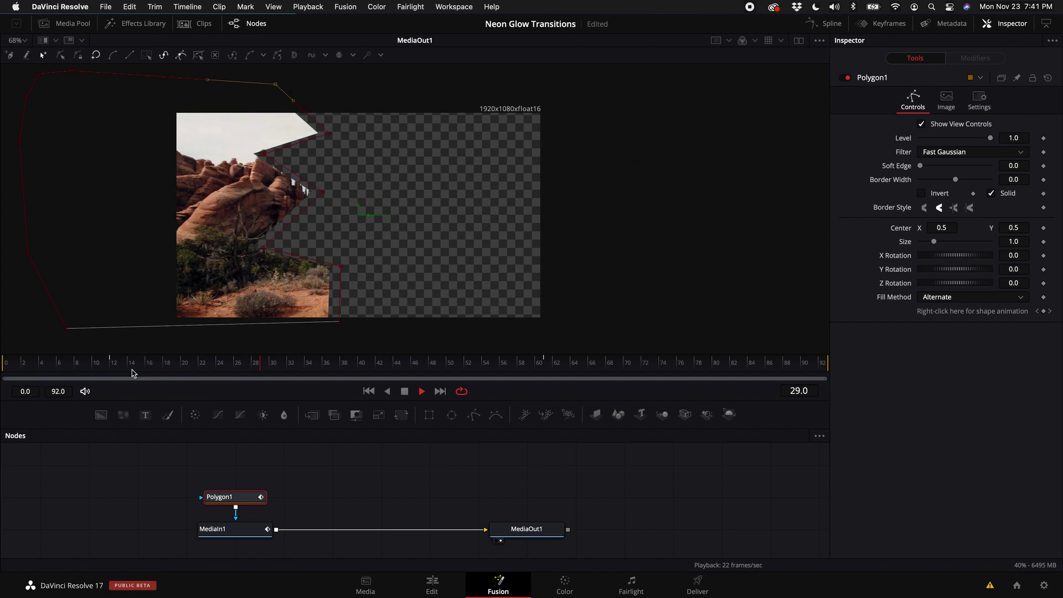
pyautogui.press('space')
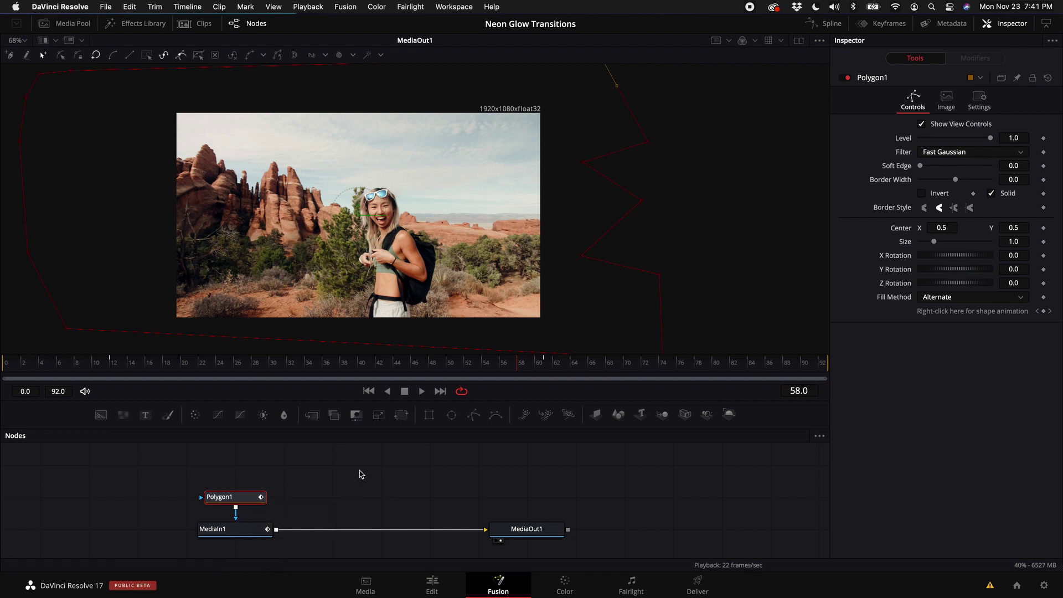
# Add a Background node outside the clip's flow and make it fully transparent.
pyautogui.hotkey('shift', 'space')
pyautogui.write('bg')
pyautogui.press('Return')
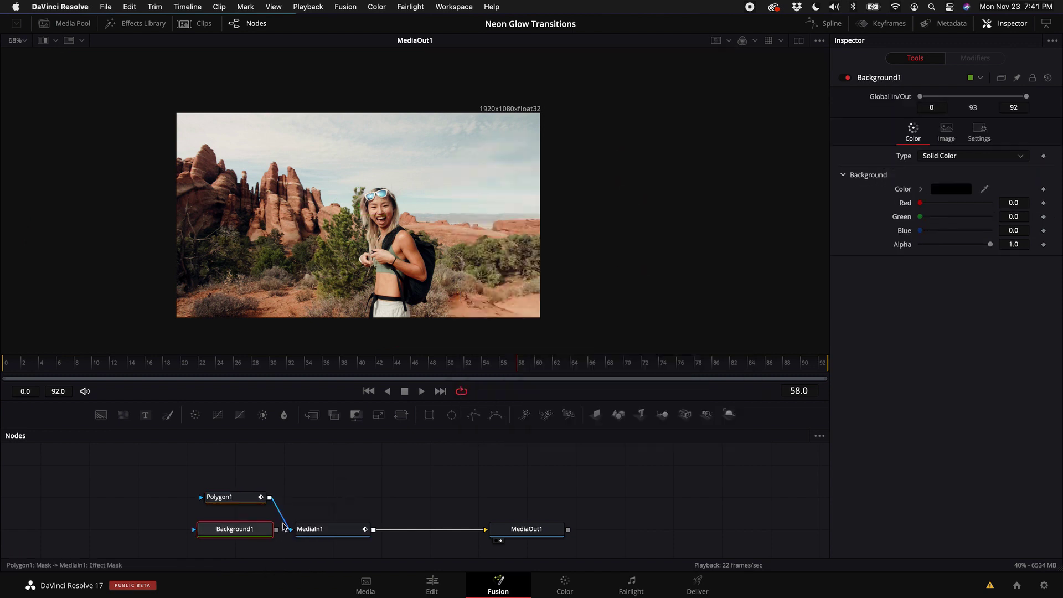
pyautogui.moveTo(263, 529); pyautogui.dragTo(410, 464)
pyautogui.moveTo(991, 244); pyautogui.dragTo(732, 247)
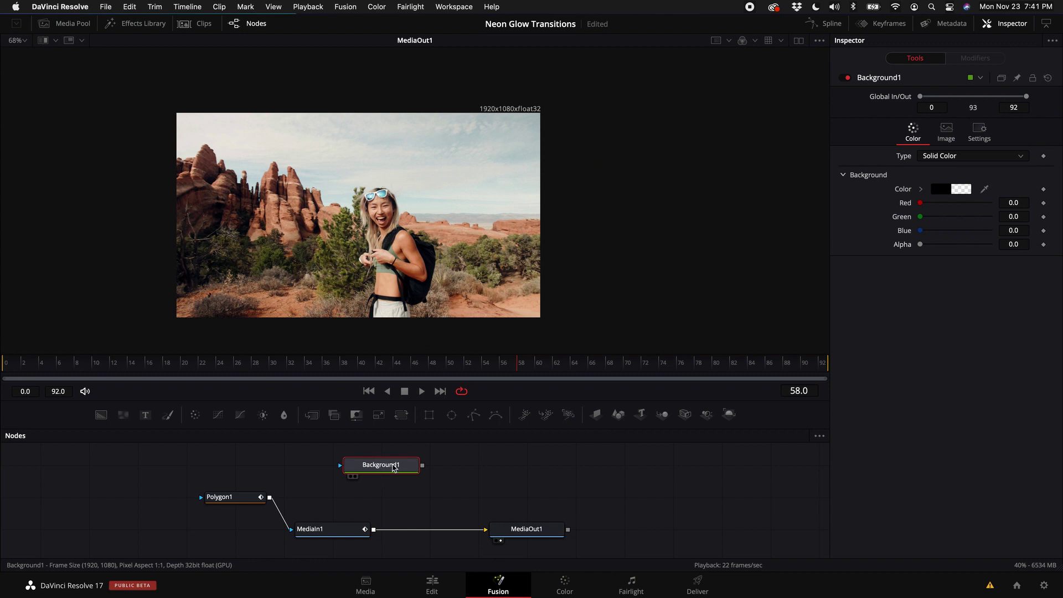
# Stack a Paint node below Background1 and a Soft Glow node below Paint1.
pyautogui.hotkey('shift', 'space')
pyautogui.write('paint')
pyautogui.press('Return')
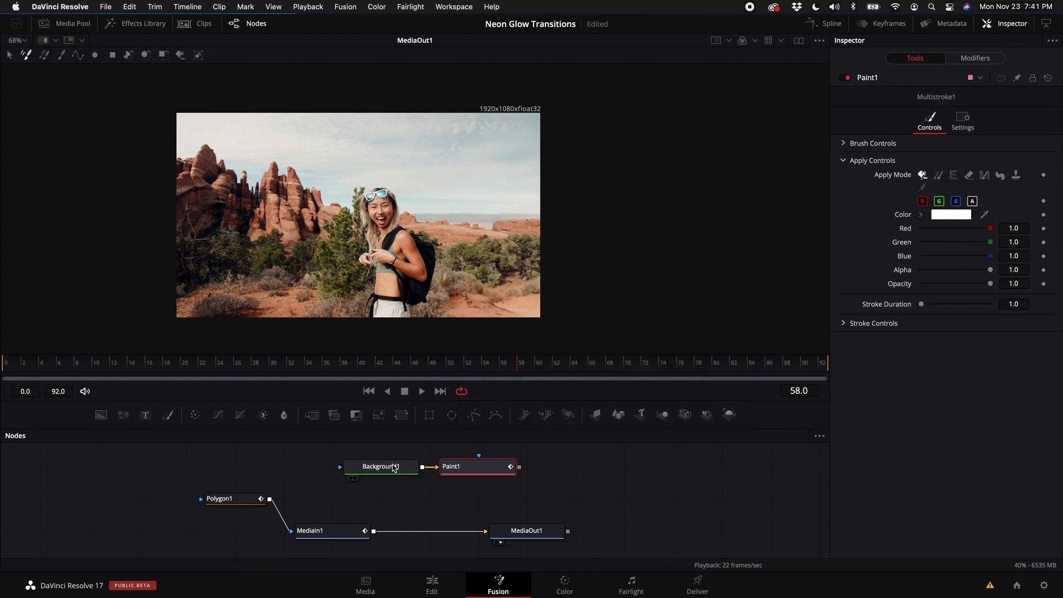
pyautogui.moveTo(479, 469); pyautogui.dragTo(383, 502)
pyautogui.hotkey('shift', 'space')
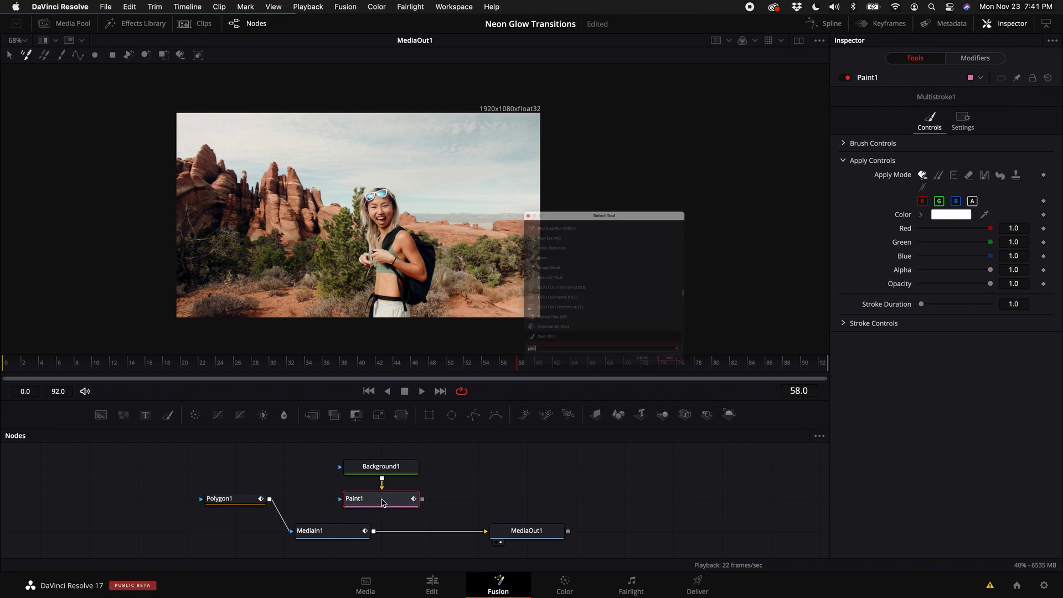
pyautogui.write('soft')
pyautogui.press('Return')
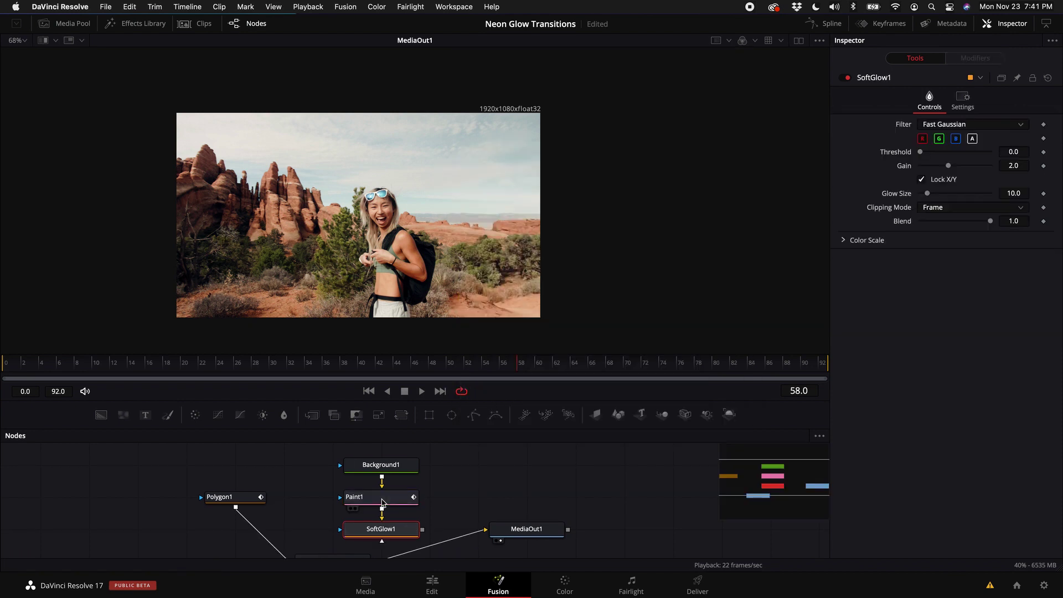
# Insert a Merge node after MediaIn1, then select Paint1.
pyautogui.click(299, 501)
pyautogui.hotkey('shift', 'space')
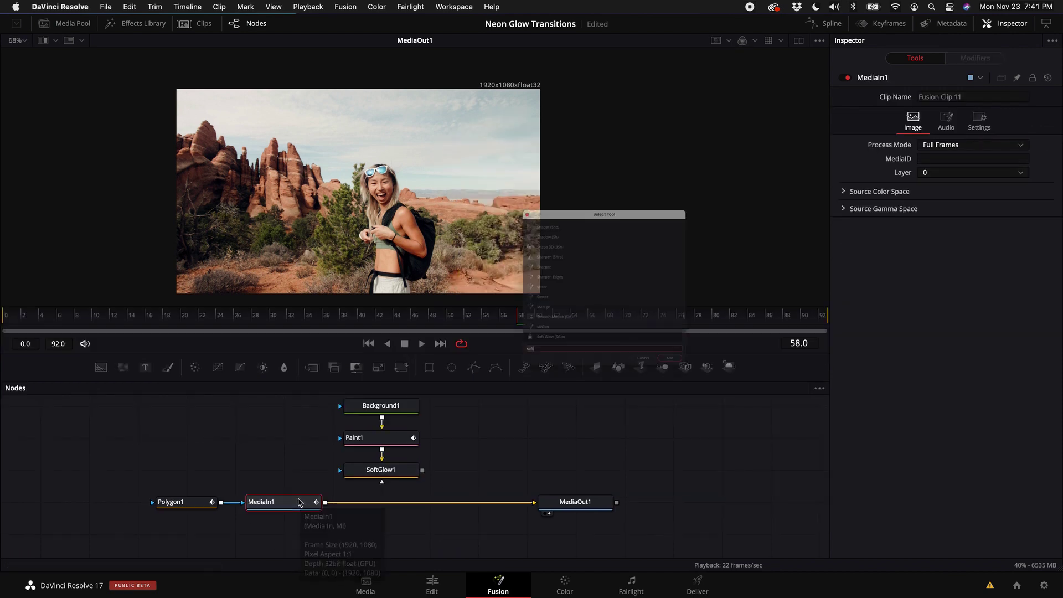
pyautogui.write('merge')
pyautogui.press('Return')
pyautogui.click(382, 445)
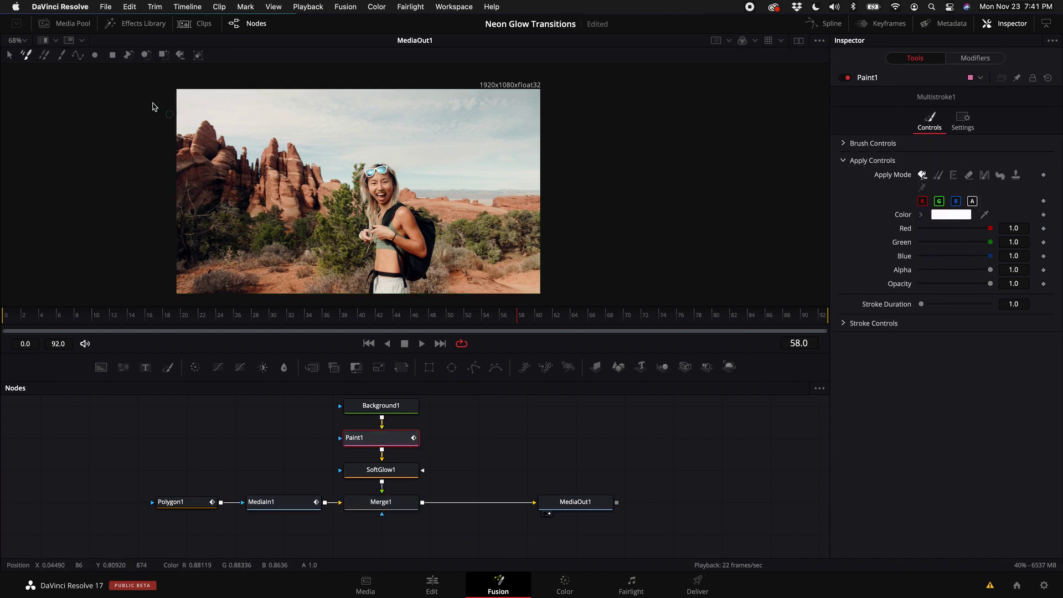
# Draw a two-point white polyline stroke on the image in Paint1.
pyautogui.click(79, 55)
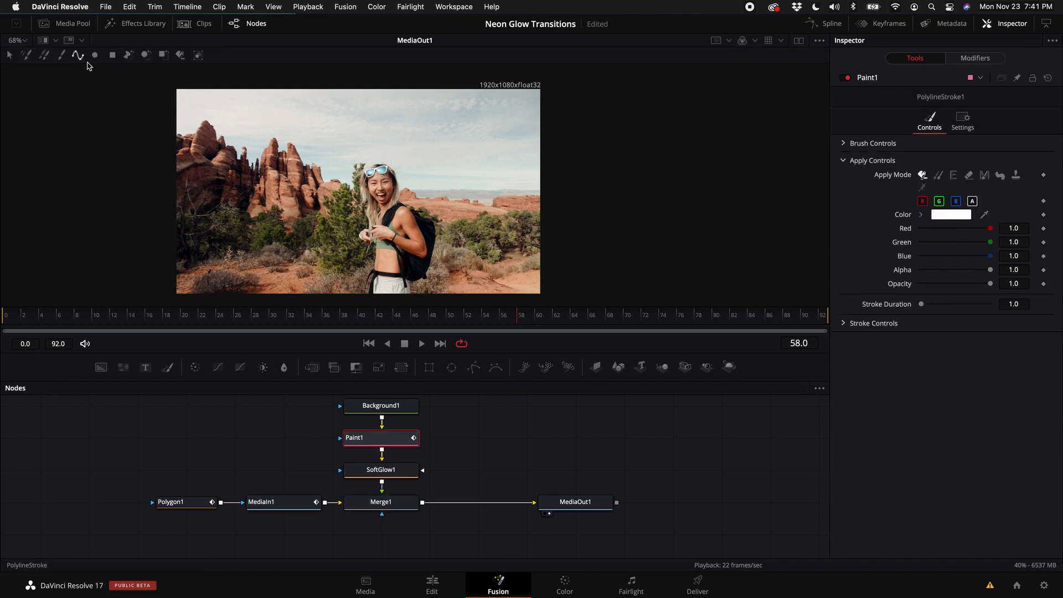
pyautogui.moveTo(247, 132); pyautogui.dragTo(283, 131)
pyautogui.click(346, 235)
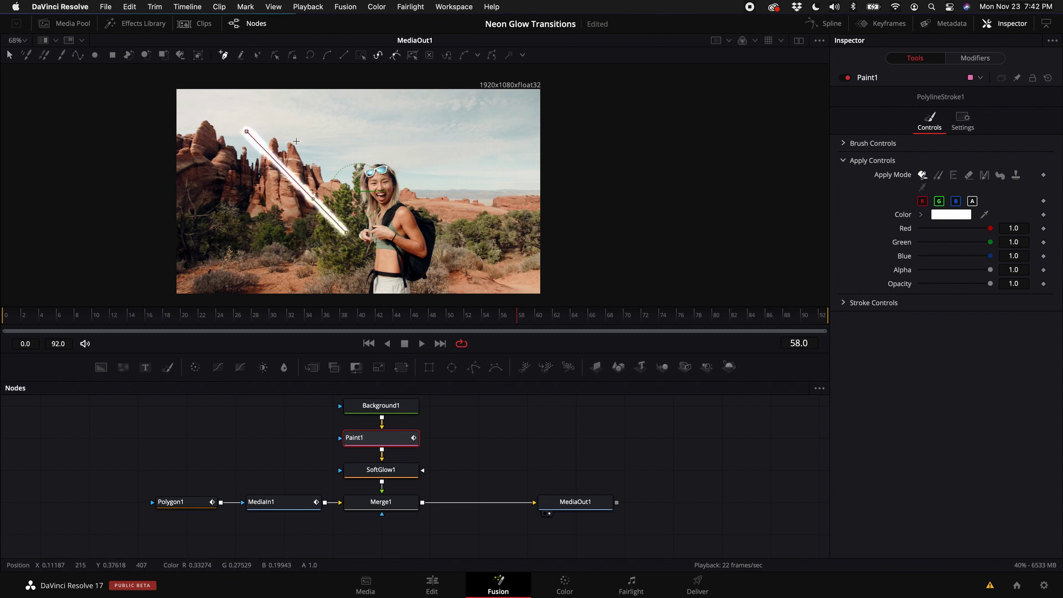
# Connect the stroke's shape animation to Polygon1's Polyline so it follows the zigzag edge.
pyautogui.click(844, 304)
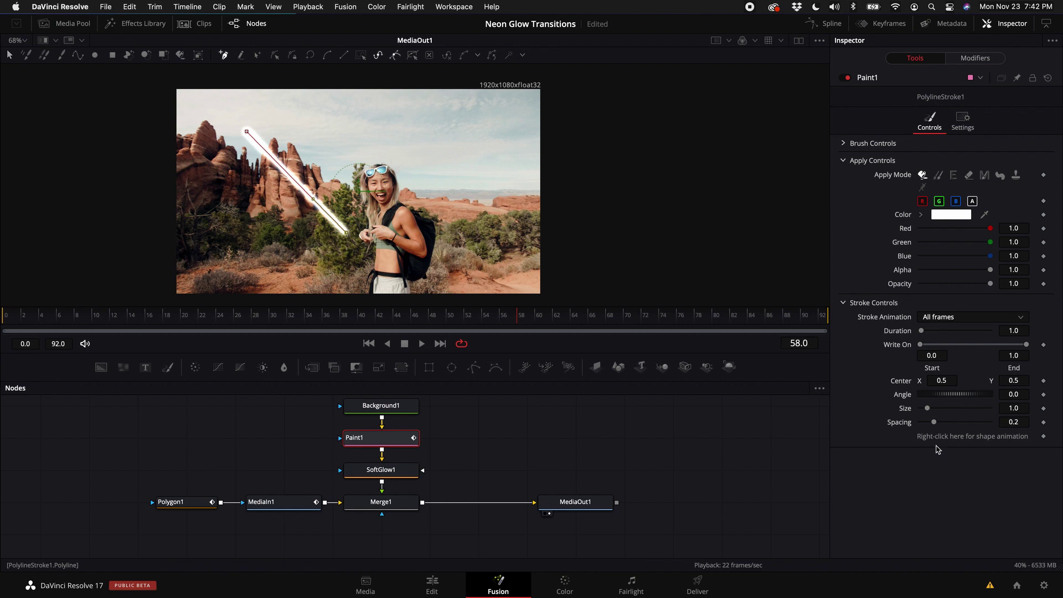
pyautogui.rightClick(952, 436)
pyautogui.moveTo(995, 508)
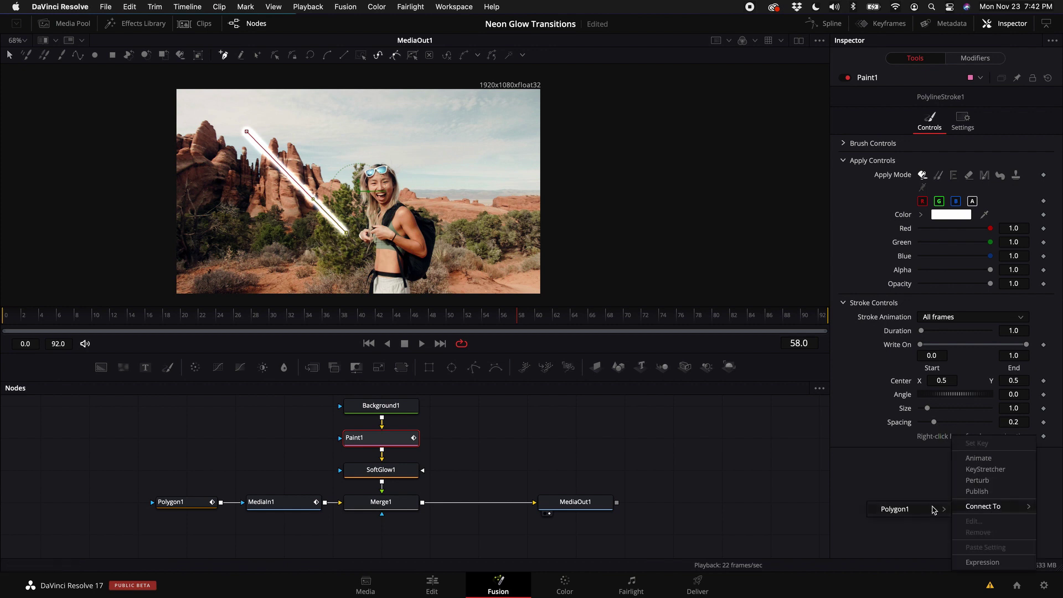
pyautogui.moveTo(929, 510)
pyautogui.click(977, 512)
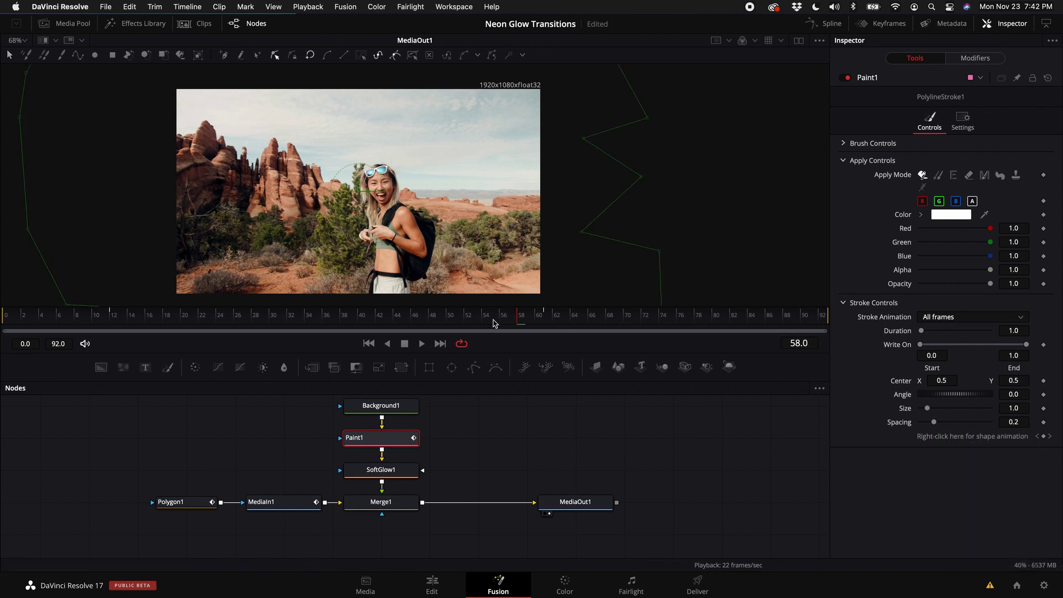
# Tint SoftGlow1 cyan-blue with Color Scale Red 0.488, Green 1.512, Blue 2.0.
pyautogui.click(844, 241)
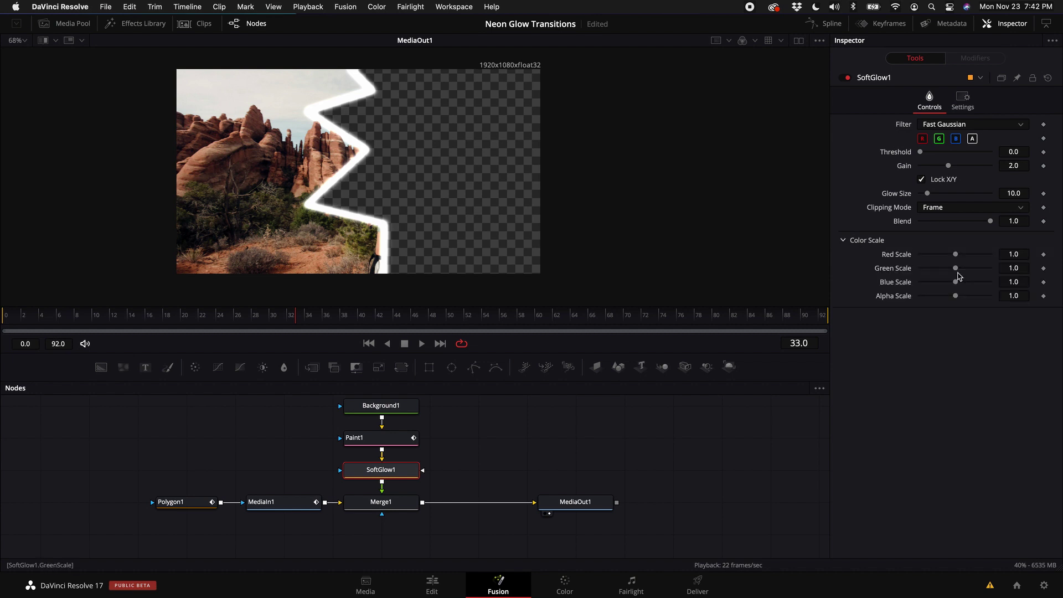
pyautogui.moveTo(934, 256); pyautogui.dragTo(926, 254)
pyautogui.moveTo(956, 268); pyautogui.dragTo(934, 284)
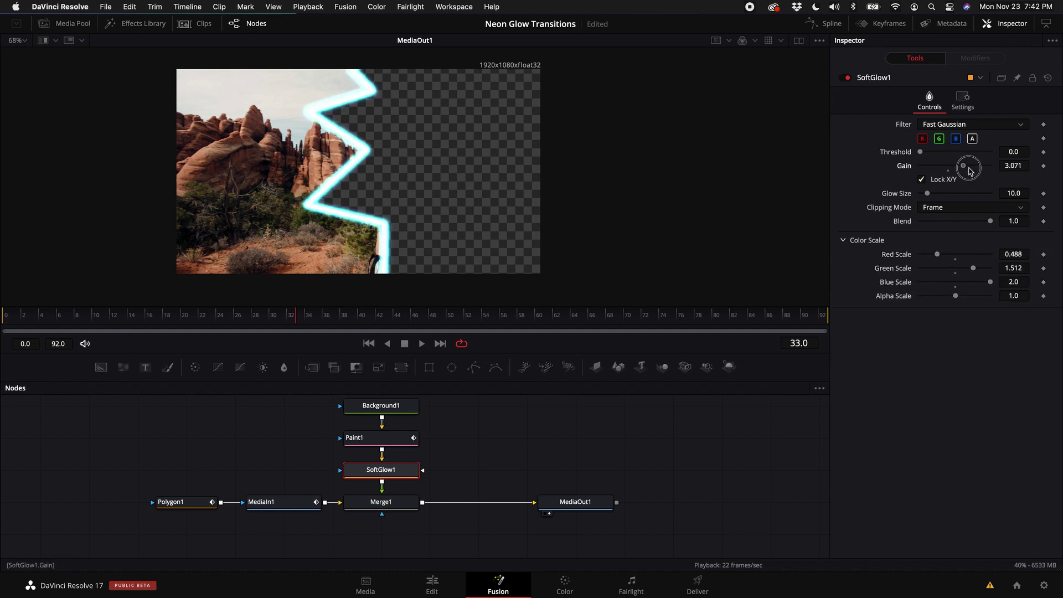
# Raise Gain to 2.953 and Glow Size to 34.6, then review the wipe around frame 28.
pyautogui.moveTo(970, 172); pyautogui.dragTo(985, 172)
pyautogui.moveTo(929, 196); pyautogui.dragTo(951, 199)
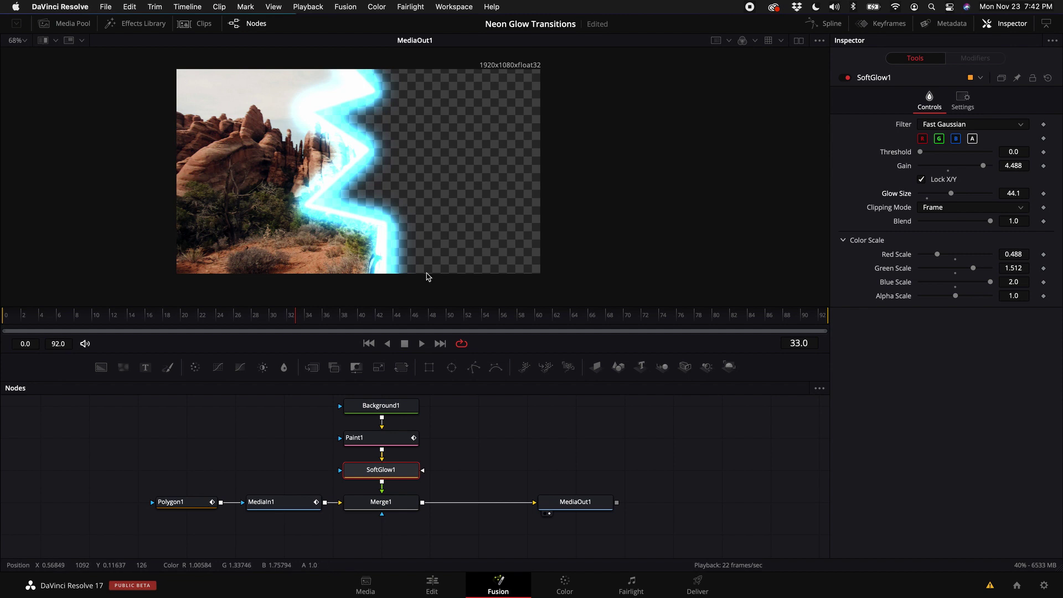
pyautogui.click(261, 324)
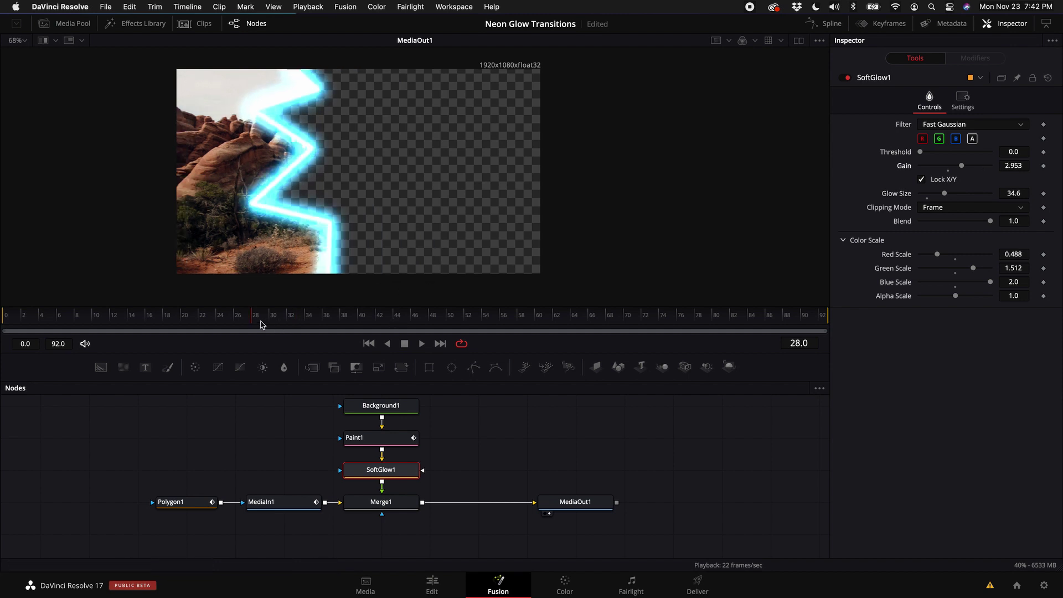
pyautogui.moveTo(224, 323); pyautogui.dragTo(293, 324)
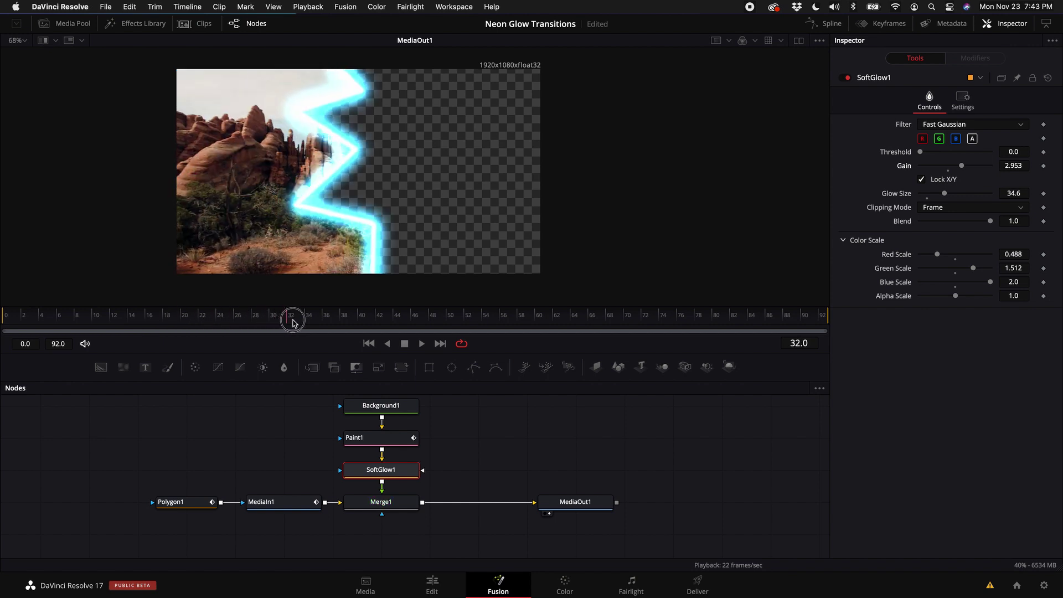
# Drag Polygon1's vertices outward and apart to make a sharper, wider zigzag wipe edge.
pyautogui.click(170, 504)
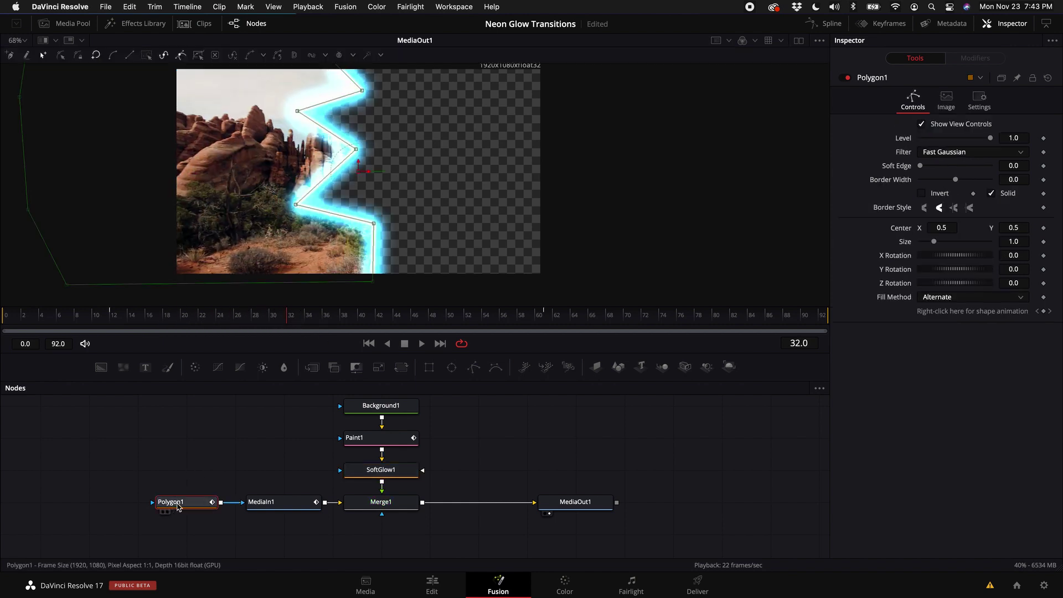
pyautogui.moveTo(372, 284); pyautogui.dragTo(368, 302)
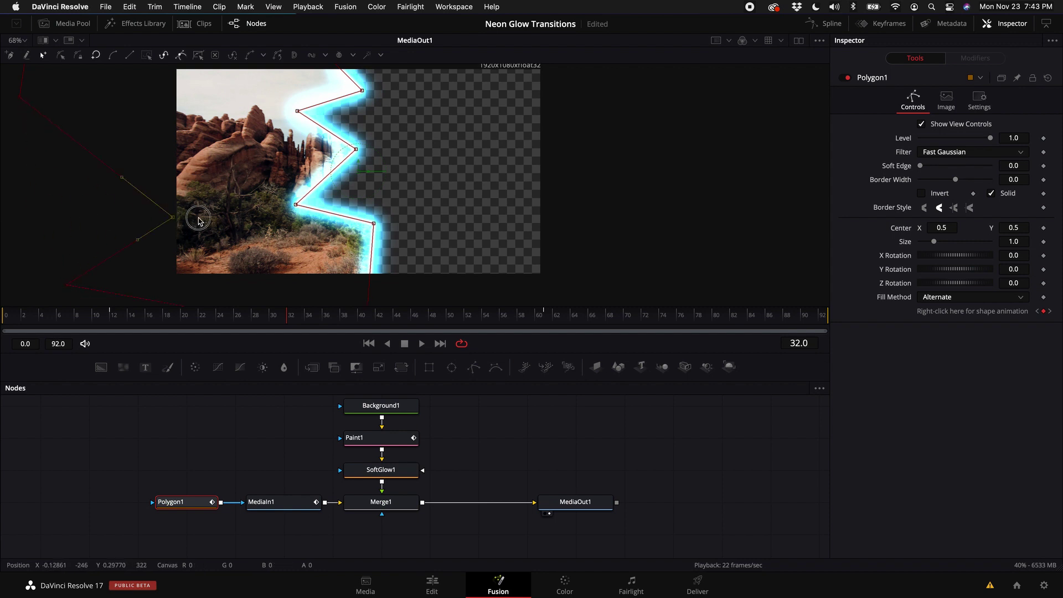
pyautogui.moveTo(200, 221); pyautogui.dragTo(221, 219)
pyautogui.scroll(2, 24, 107)
pyautogui.moveTo(24, 107); pyautogui.dragTo(211, 157)
pyautogui.moveTo(298, 141); pyautogui.dragTo(434, 138)
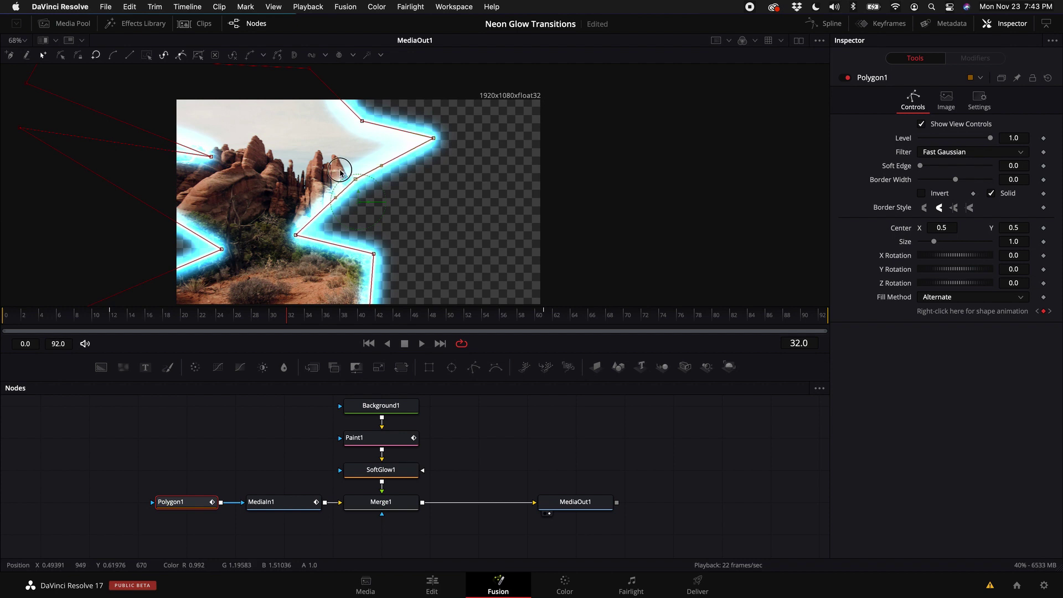
pyautogui.moveTo(340, 172); pyautogui.dragTo(307, 150)
pyautogui.scroll(-1, 391, 239)
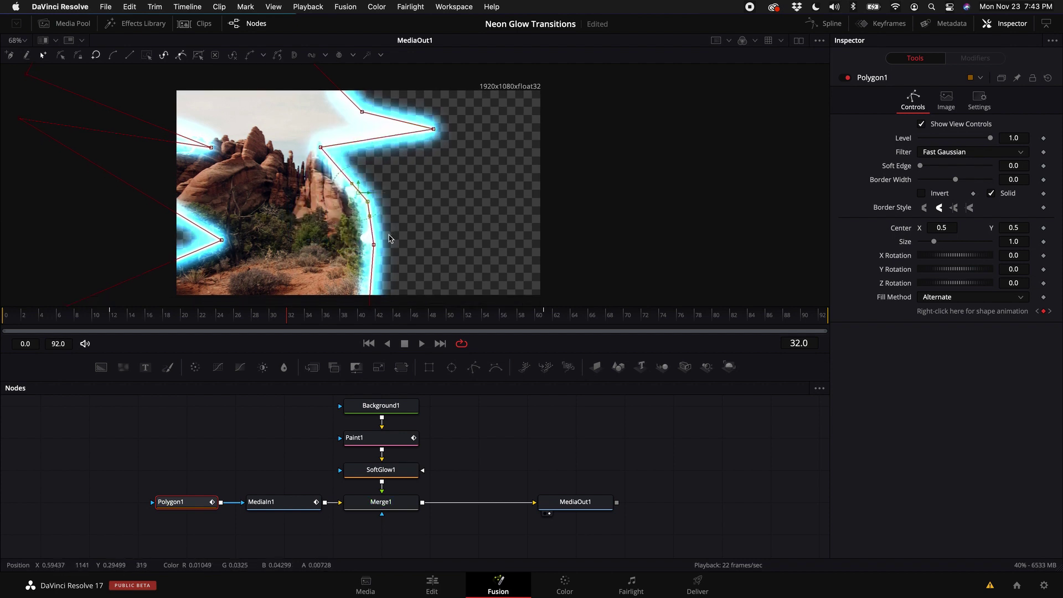
pyautogui.moveTo(374, 248); pyautogui.dragTo(448, 242)
pyautogui.scroll(-1, 393, 299)
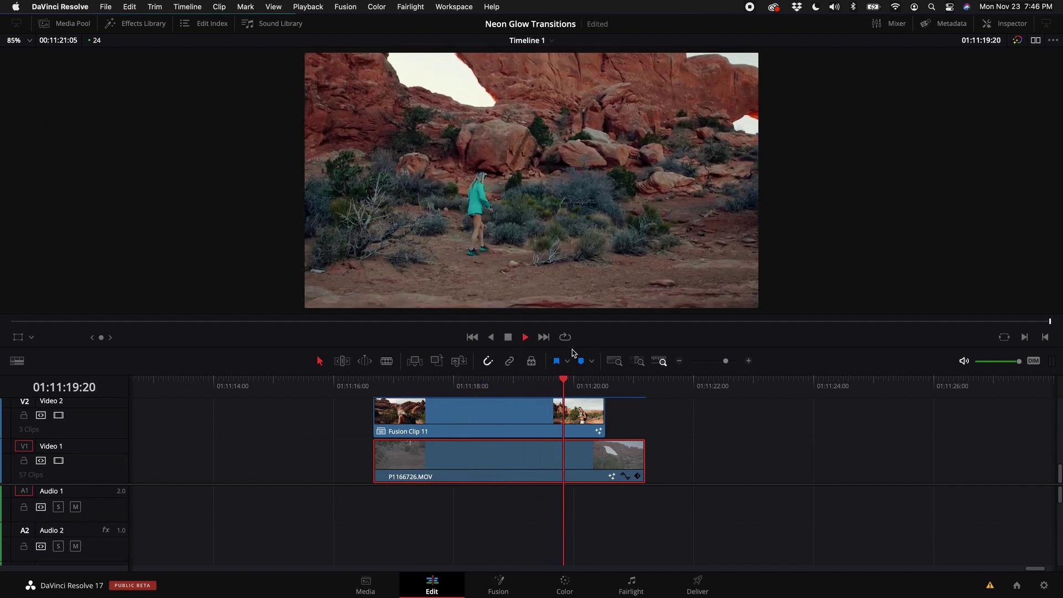
pyautogui.moveTo(480, 385); pyautogui.dragTo(416, 398)
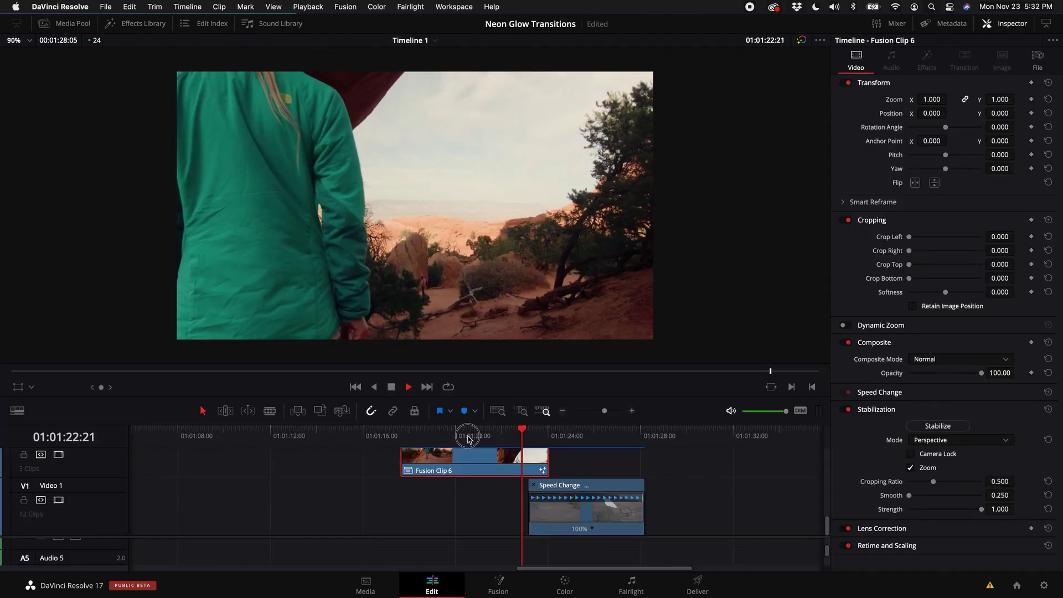